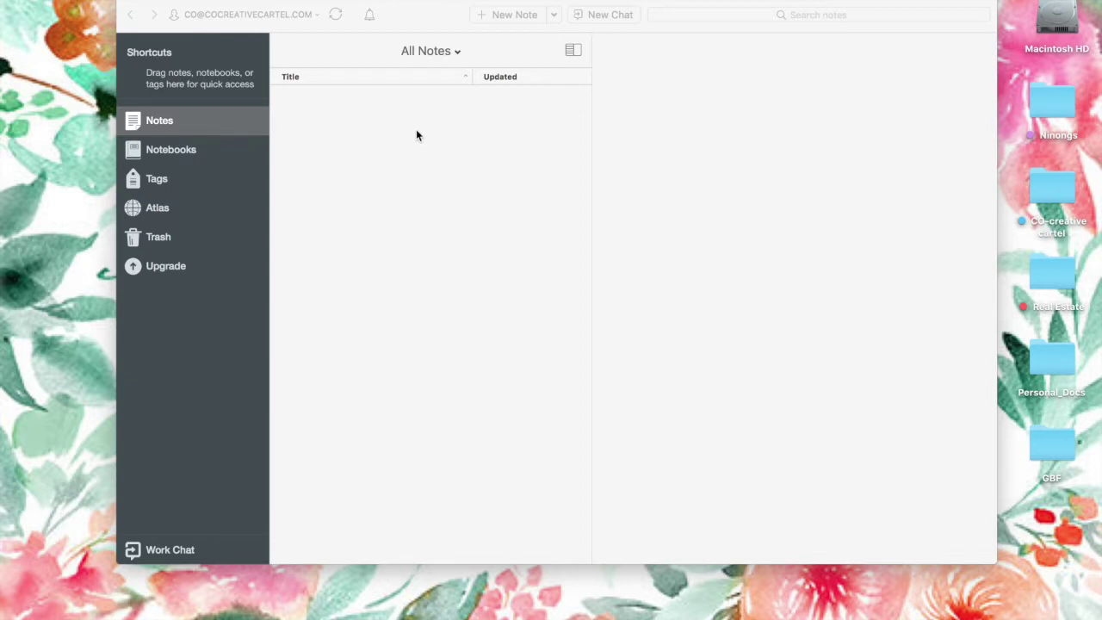
left_click(188, 153)
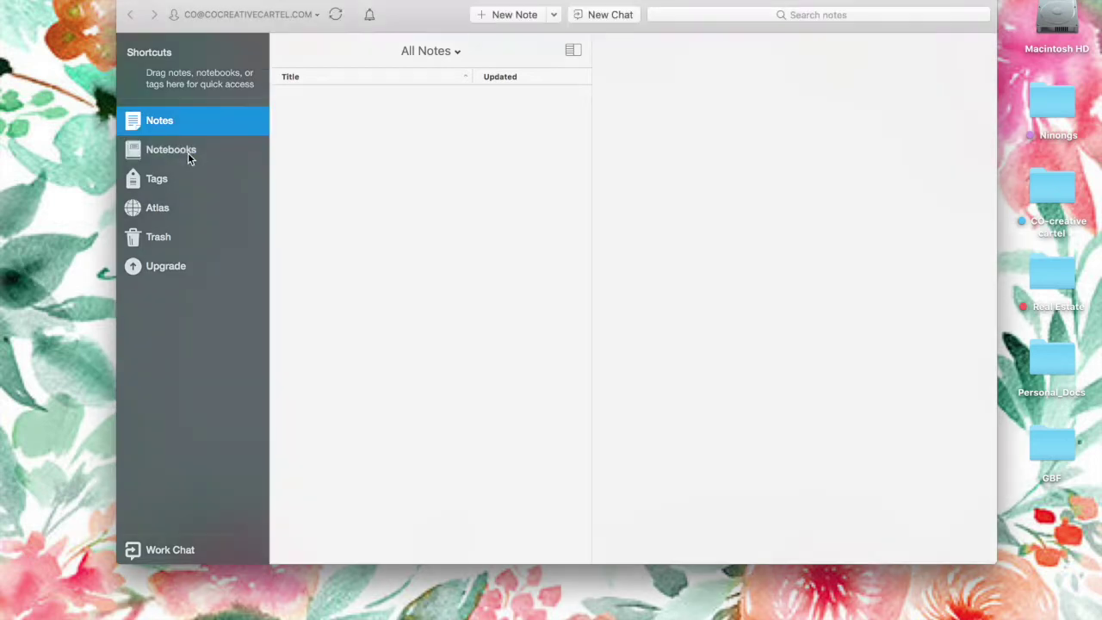
left_click(166, 153)
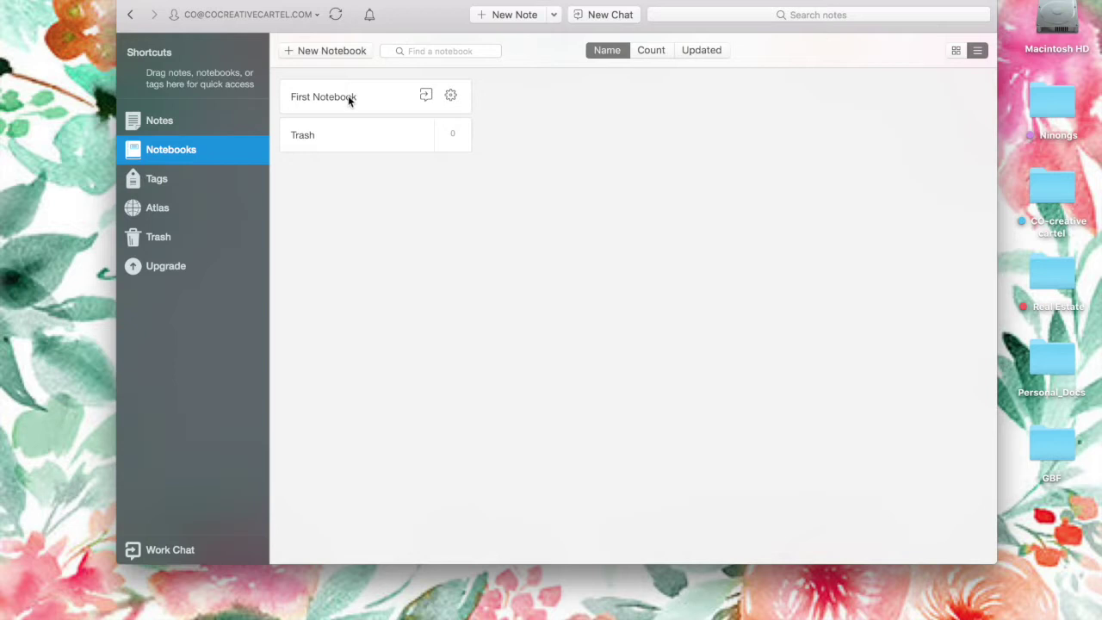
left_click(307, 98)
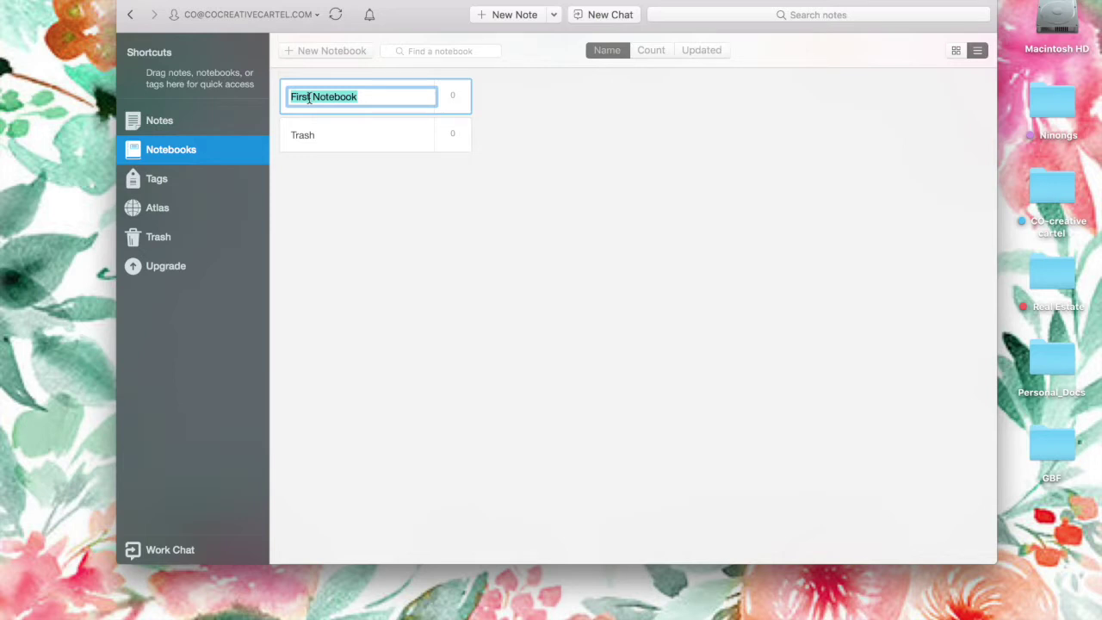
type("@INBOX")
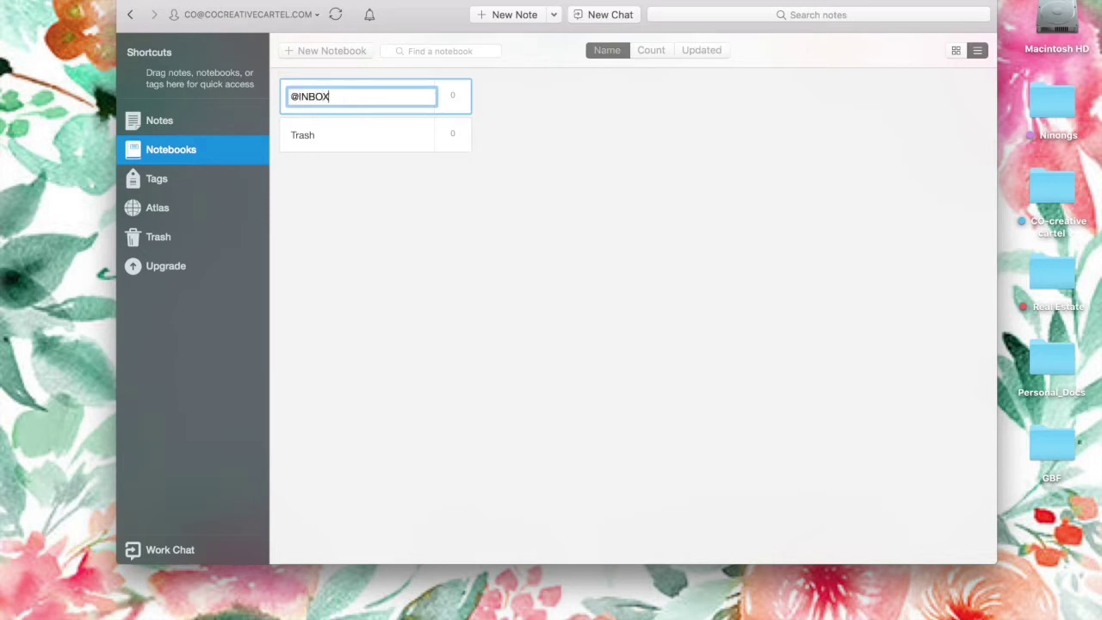
key("Return")
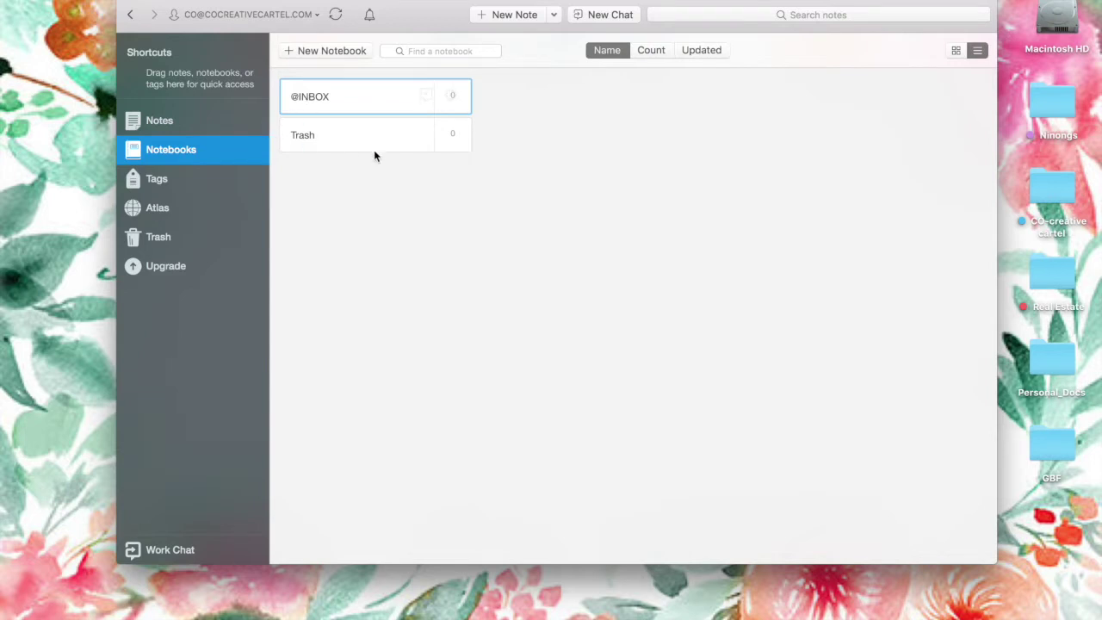
Create a new private notebook named 2017 GOALS.
left_click(330, 52)
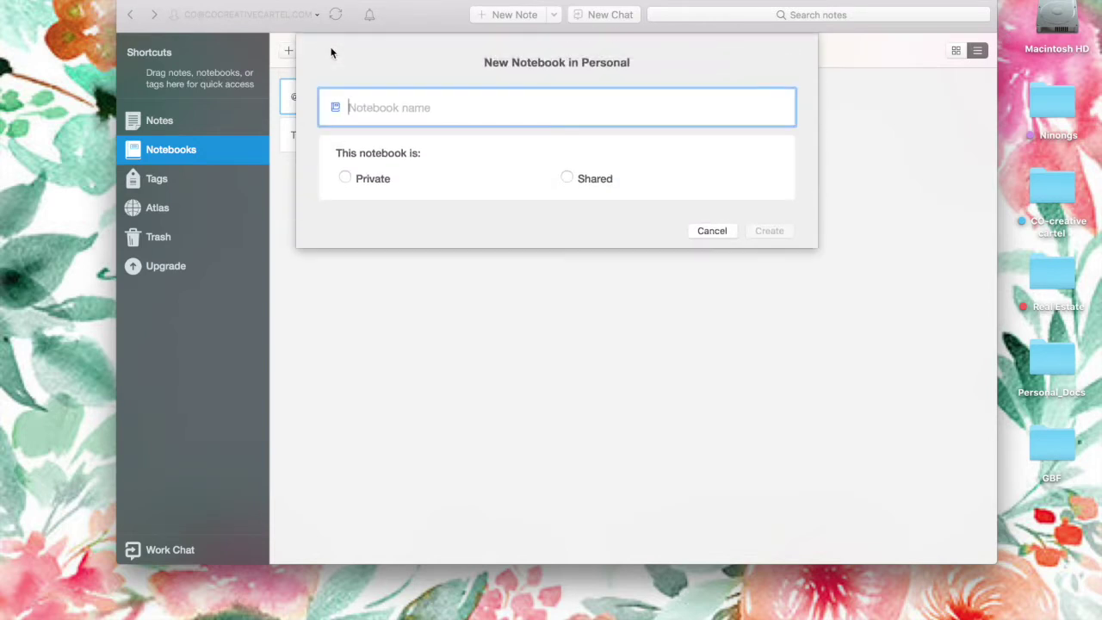
type("2017 GOALS")
left_click(345, 179)
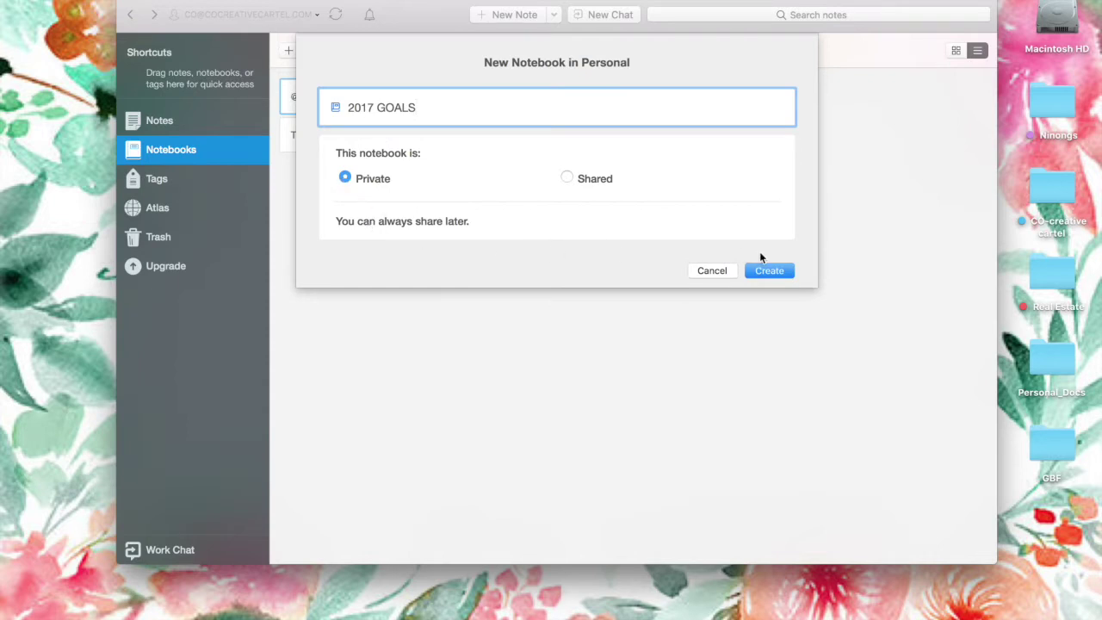
left_click(771, 271)
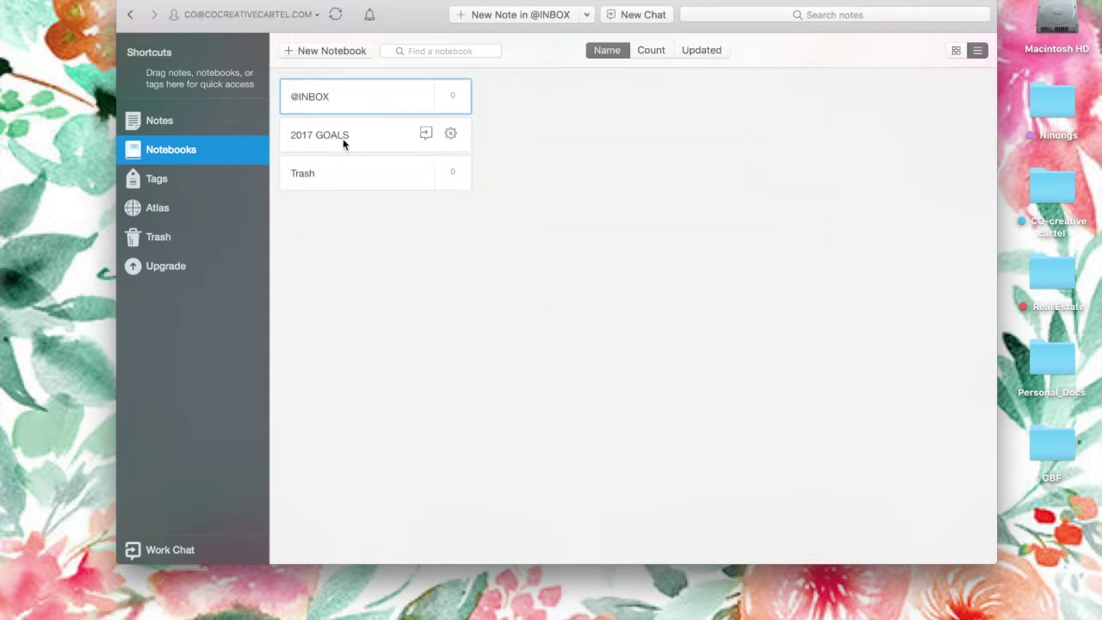
Open the 2017 GOALS notebook and add two notes titled 1 - HEALTH and 2 - BUSINESS.
left_click(293, 137)
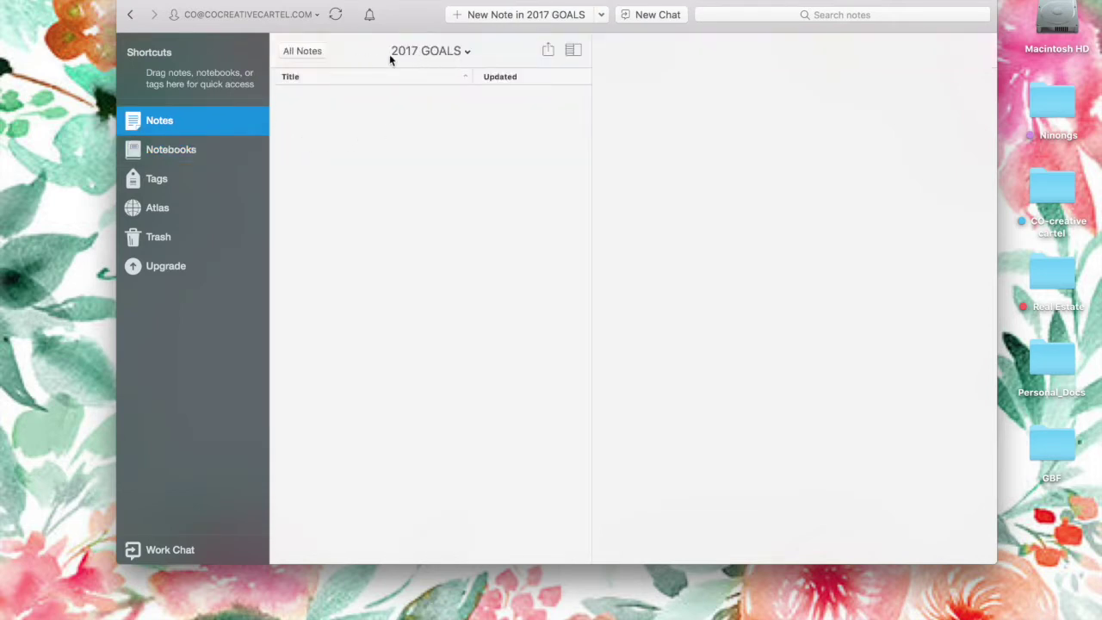
left_click(496, 17)
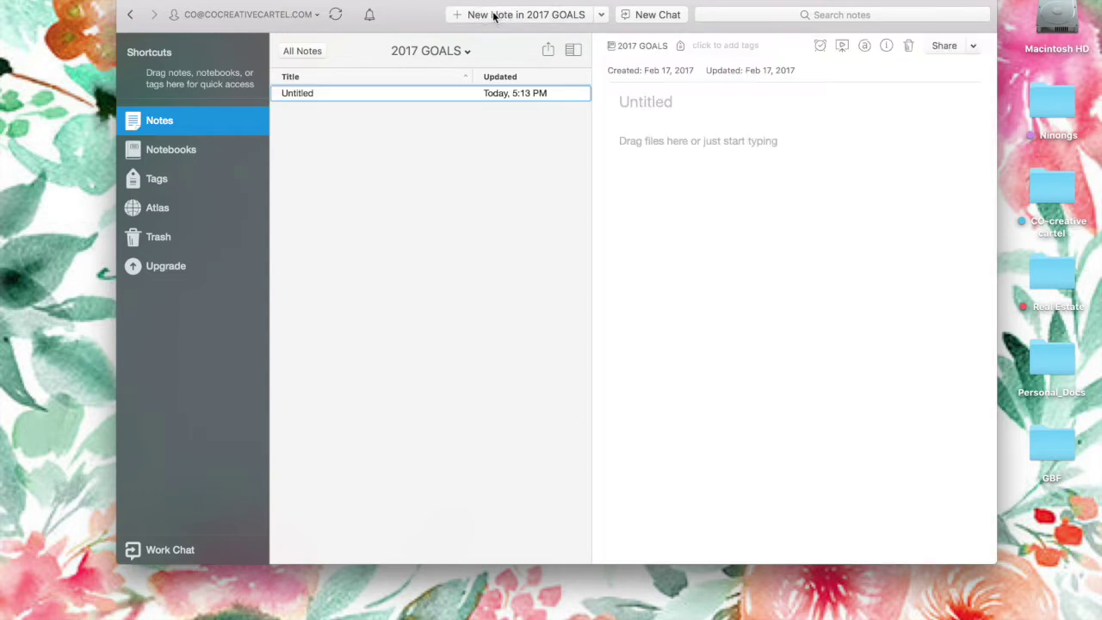
type("1 - HEALTH")
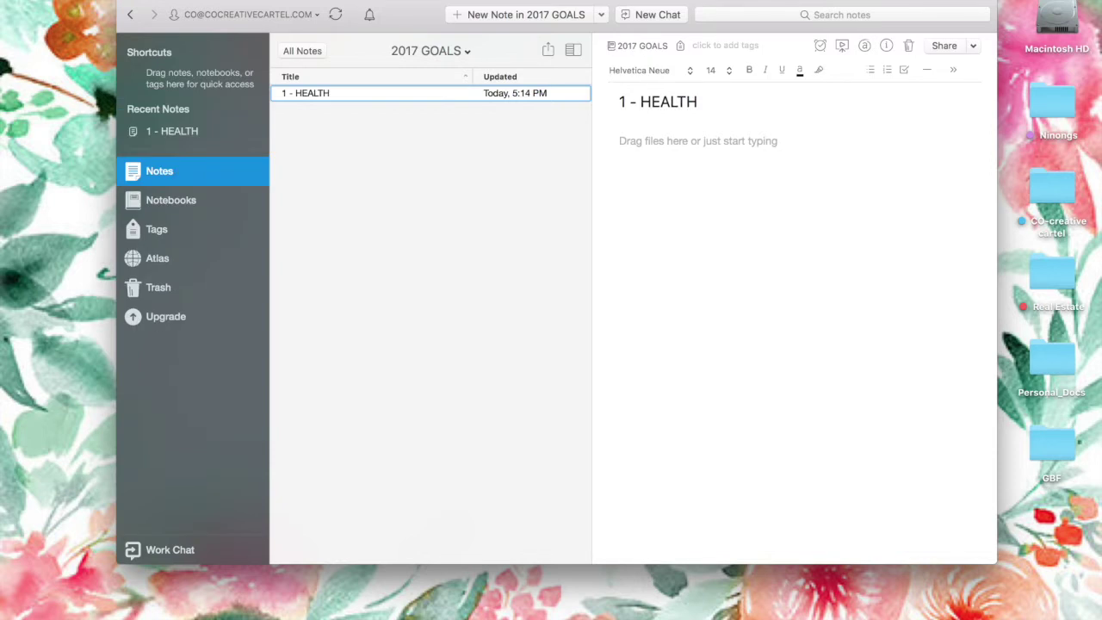
left_click(487, 17)
type("2 -B")
key("BackSpace")
type("BUSINESS")
key("Return")
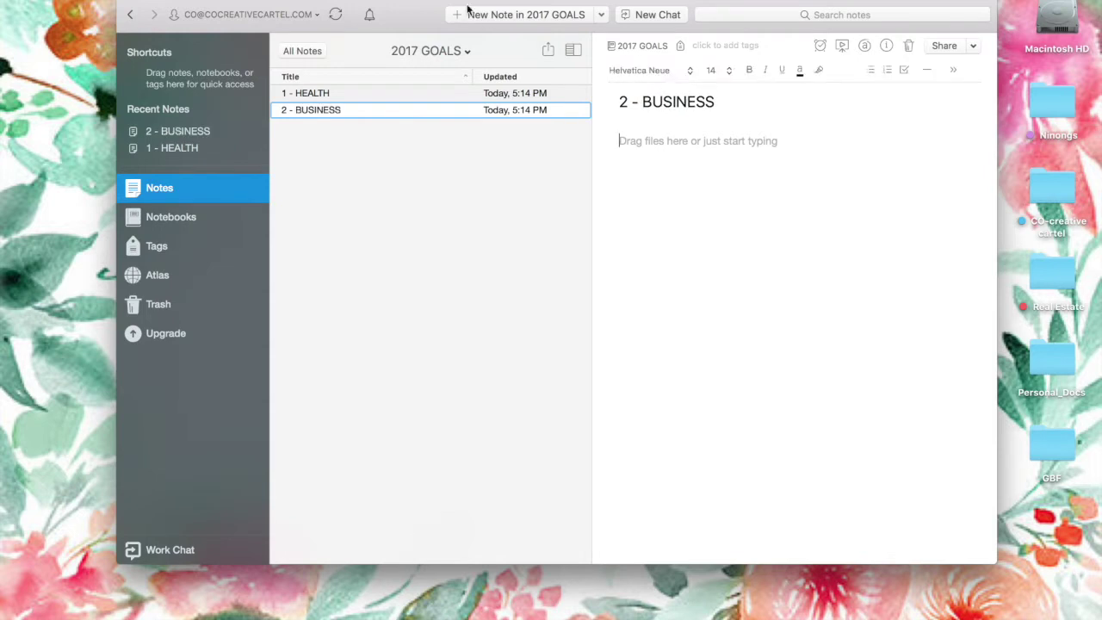
Add two more notes to the 2017 GOALS notebook, titled 3 - BLOG and 4 - PERSONAL.
left_click(503, 18)
type("3 - BLOG")
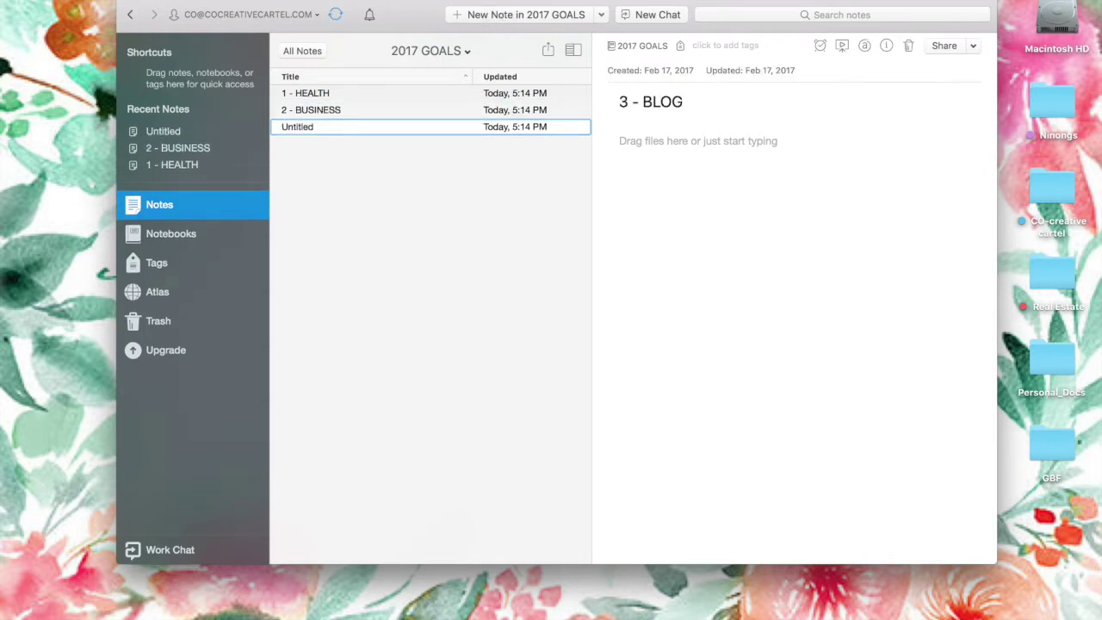
key("Return")
left_click(551, 19)
type("4 - PERSONAL")
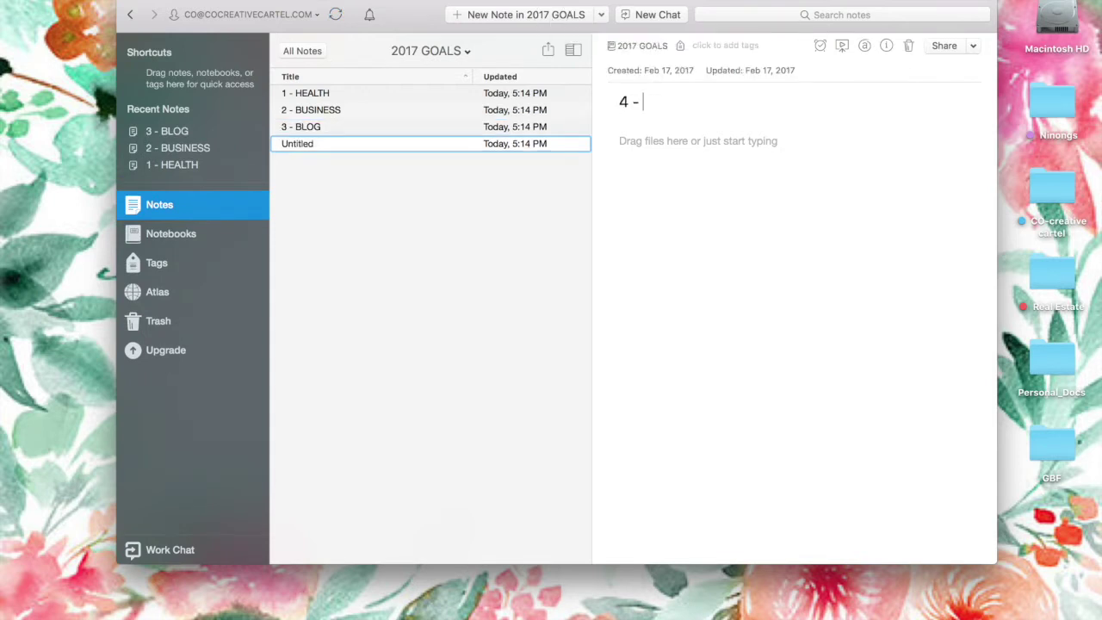
key("Return")
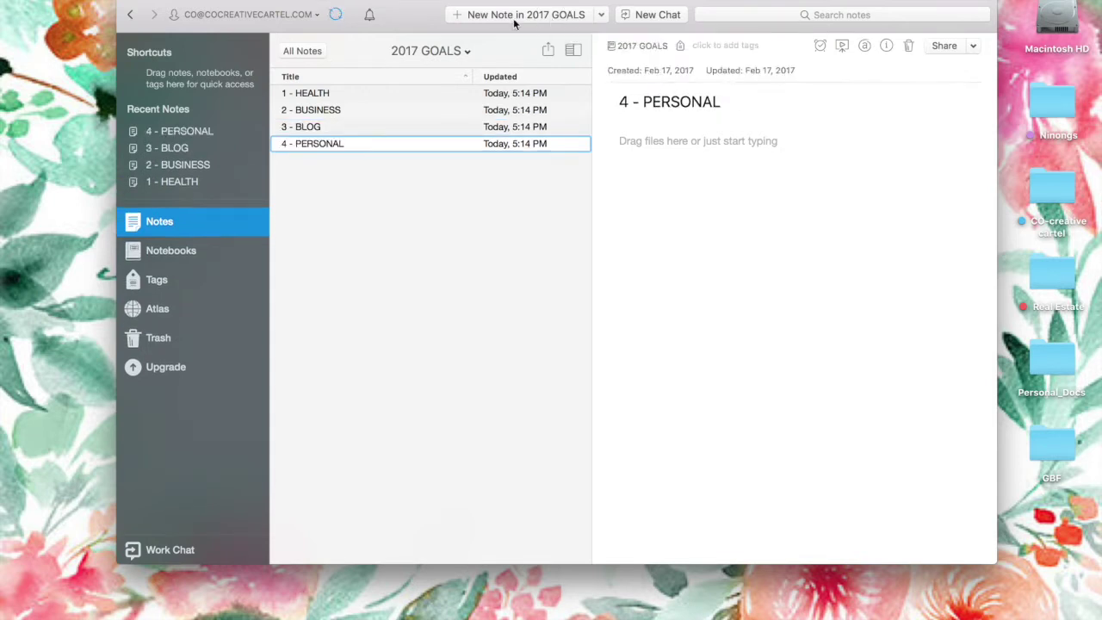
Write a bulleted list in the 1 - HEALTH note: Lose 20 lbs., Exercise regularly, Take care of my skin.
left_click(454, 93)
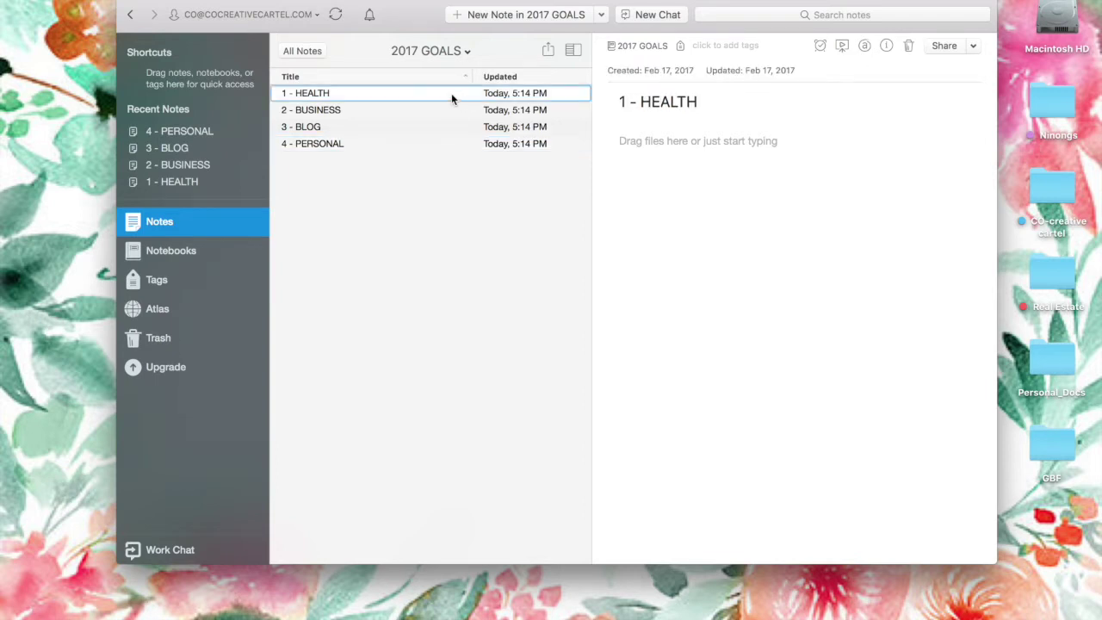
left_click(651, 140)
left_click(870, 71)
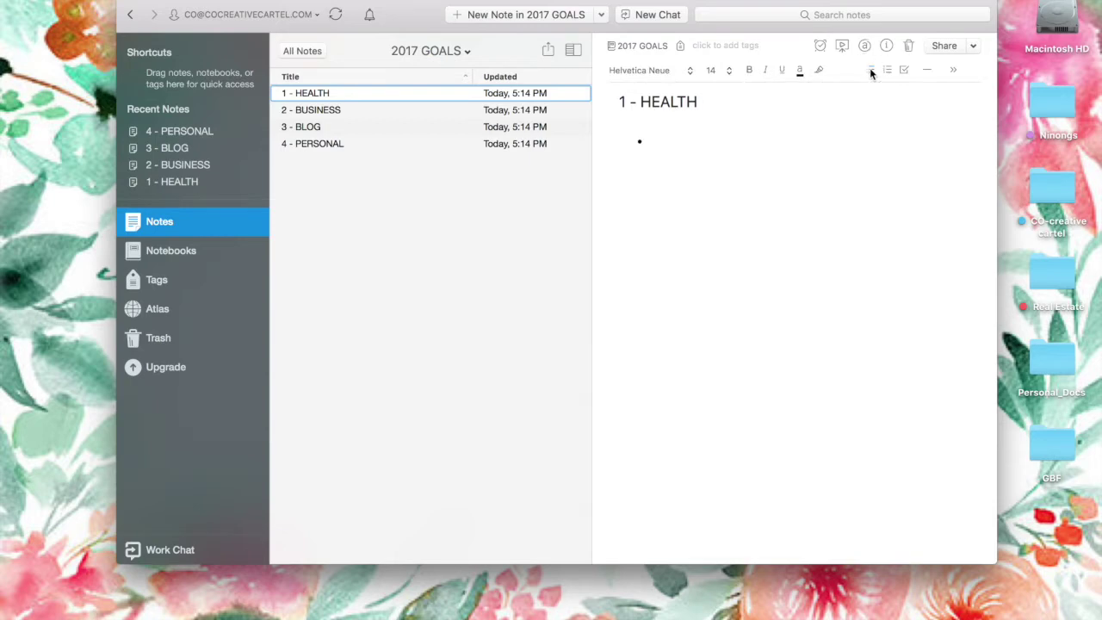
type("Lose 20 lbs.")
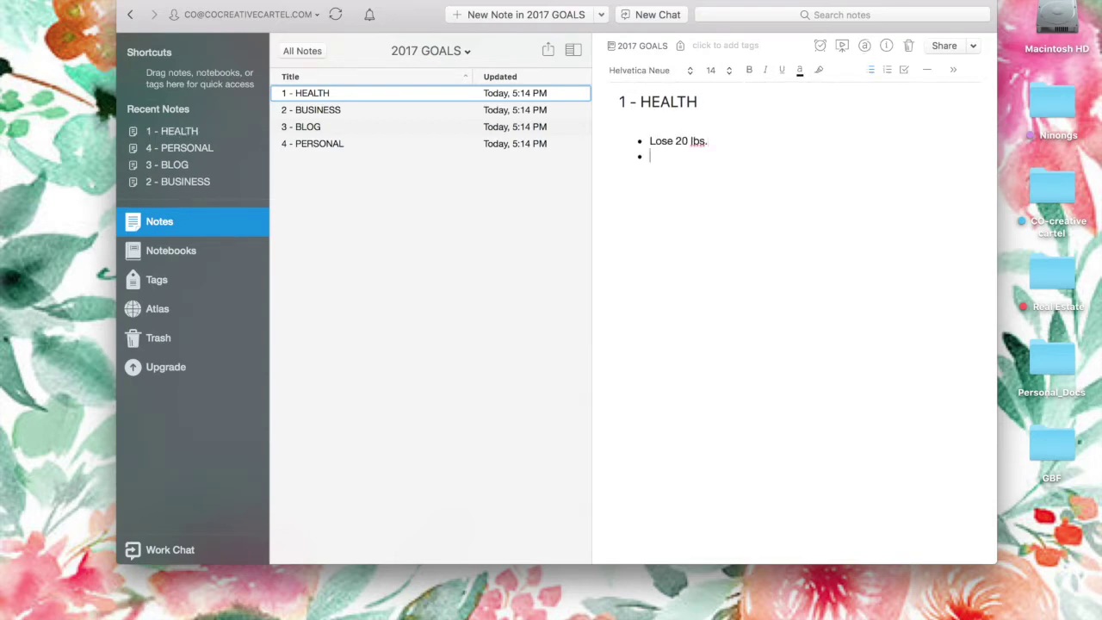
type("Execer")
key("BackSpace")
key("BackSpace")
key("BackSpace")
type("rcise regularly Take care of my skin")
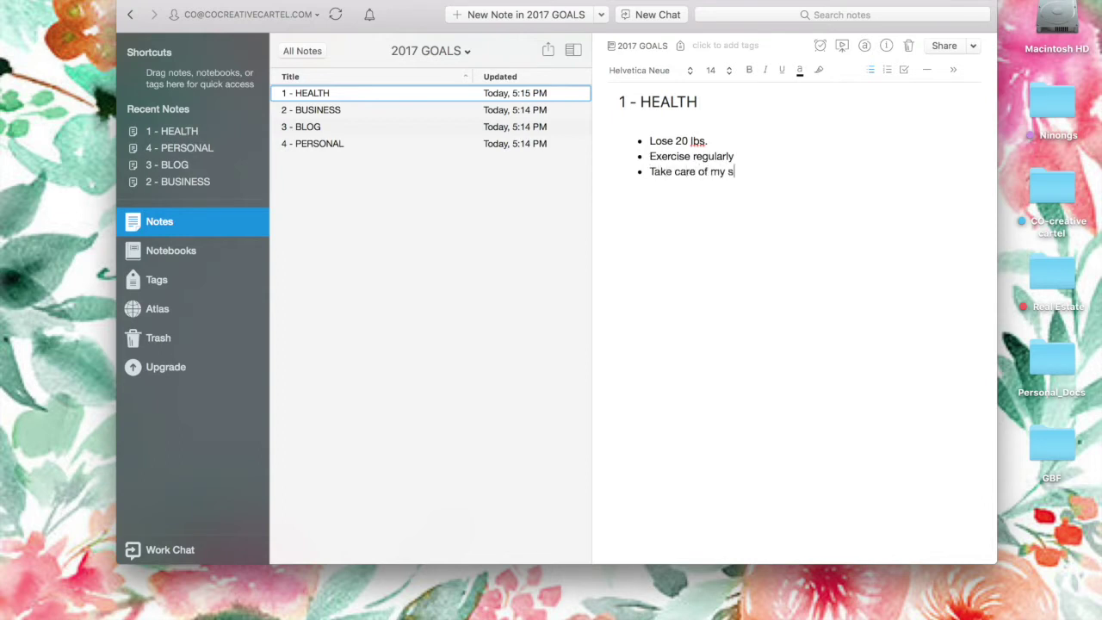
Write a bulleted list in the 2 - BUSINESS note: Create a mailing list, Add value to marketing strategies, Create quarterly sales goals.
left_click(460, 111)
left_click(637, 141)
left_click(871, 70)
type("Create a mailing list ")
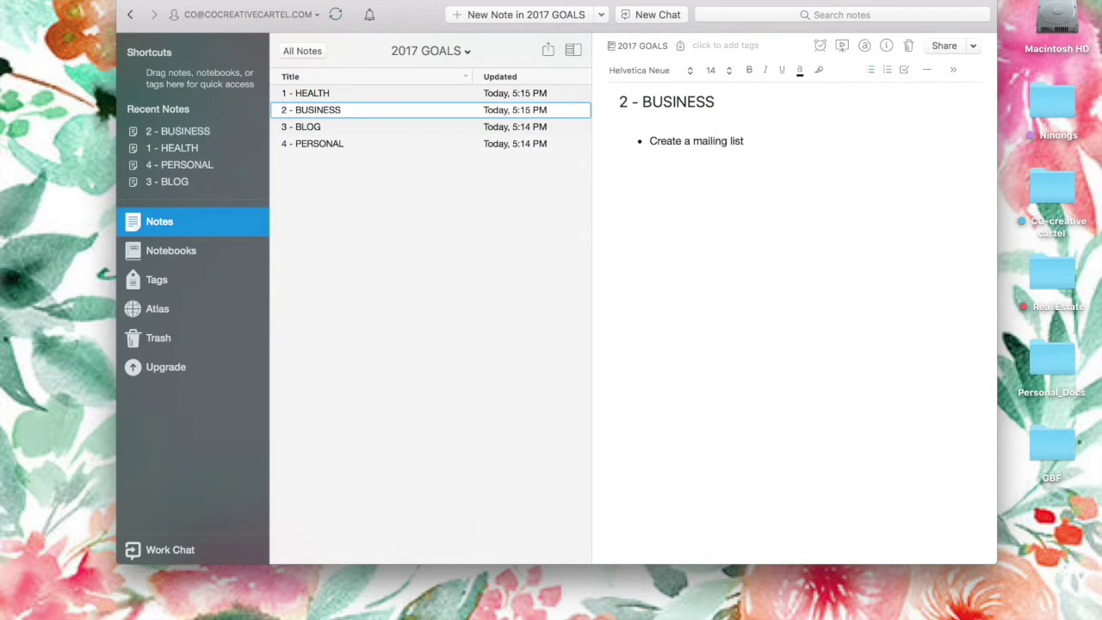
type("Add value to marketing strategies")
key("Return")
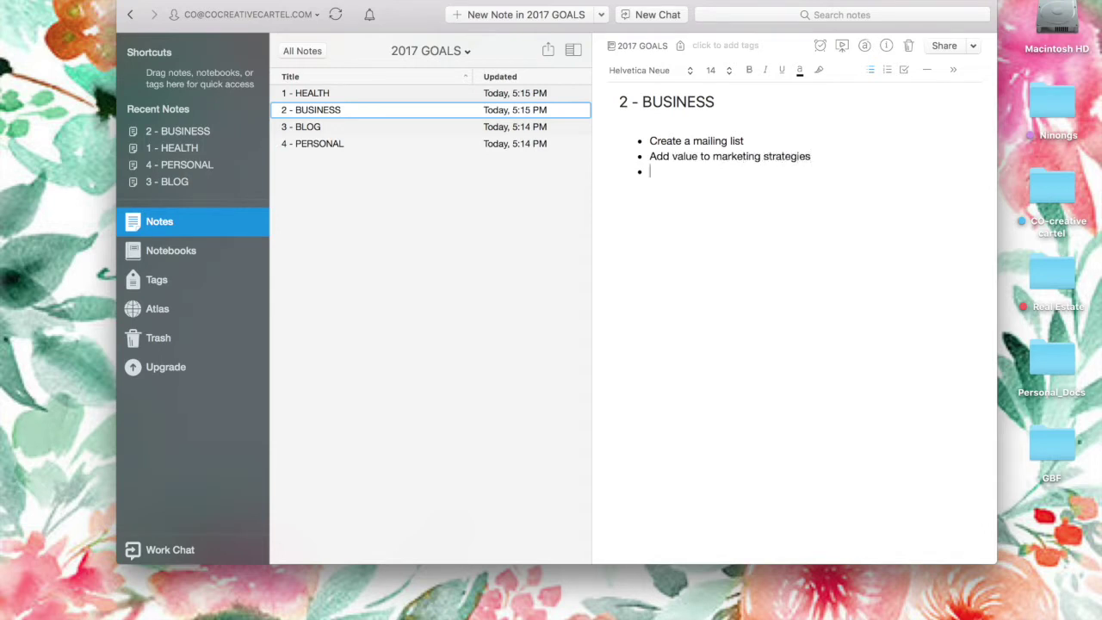
type("Create quarterly sales goals")
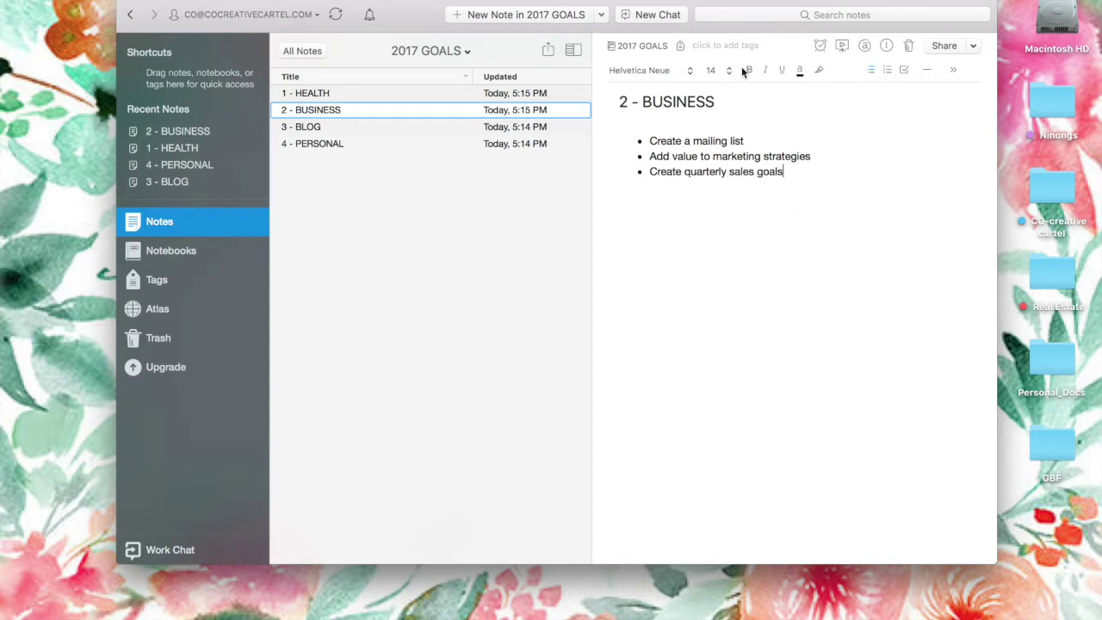
Write a bulleted list in the 3 - BLOG note: Post consistently, Work on photo editing skills, Plan posts ahead of time.
left_click(431, 129)
left_click(869, 70)
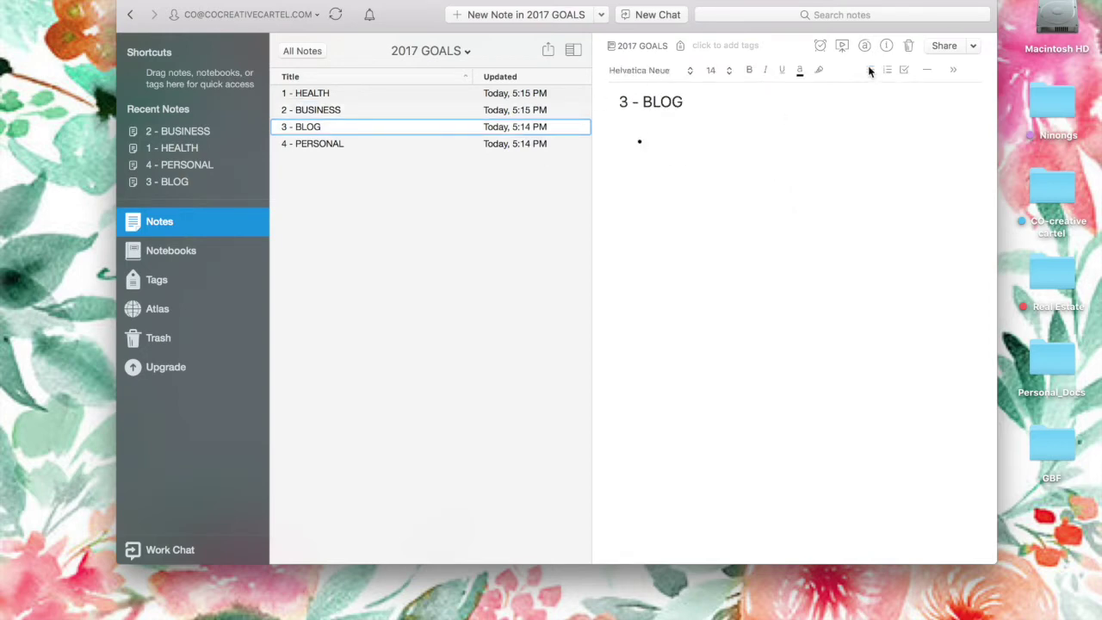
type("Post consistently")
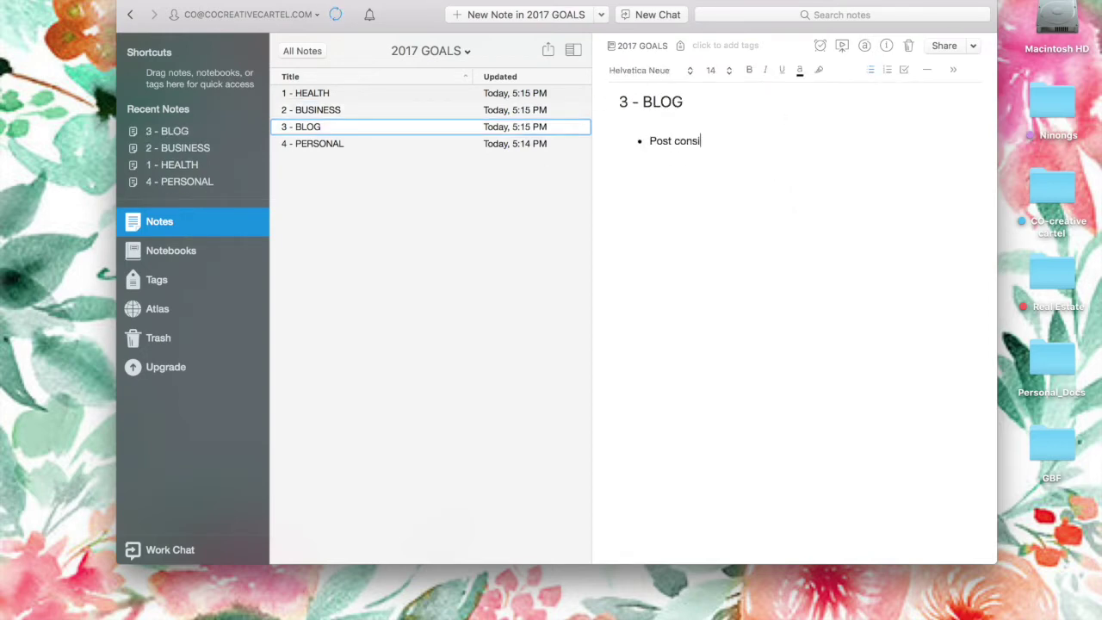
key("Return")
type("work")
key("BackSpace")
key("BackSpace")
key("BackSpace")
key("BackSpace")
type("Work on photo editing")
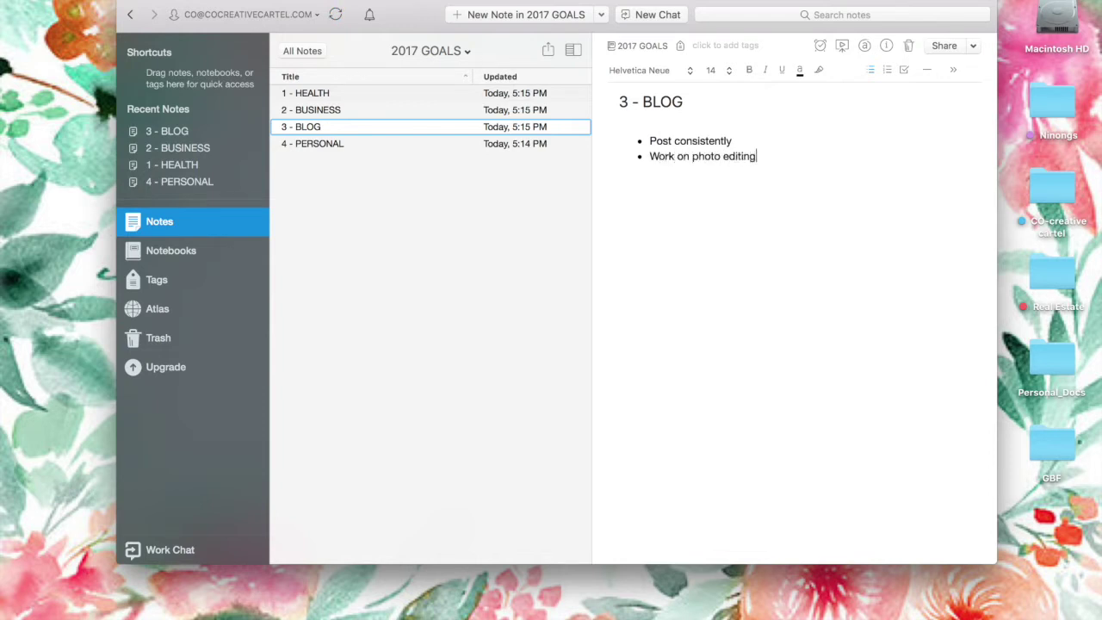
type(" skillsPlan posts ahead of time")
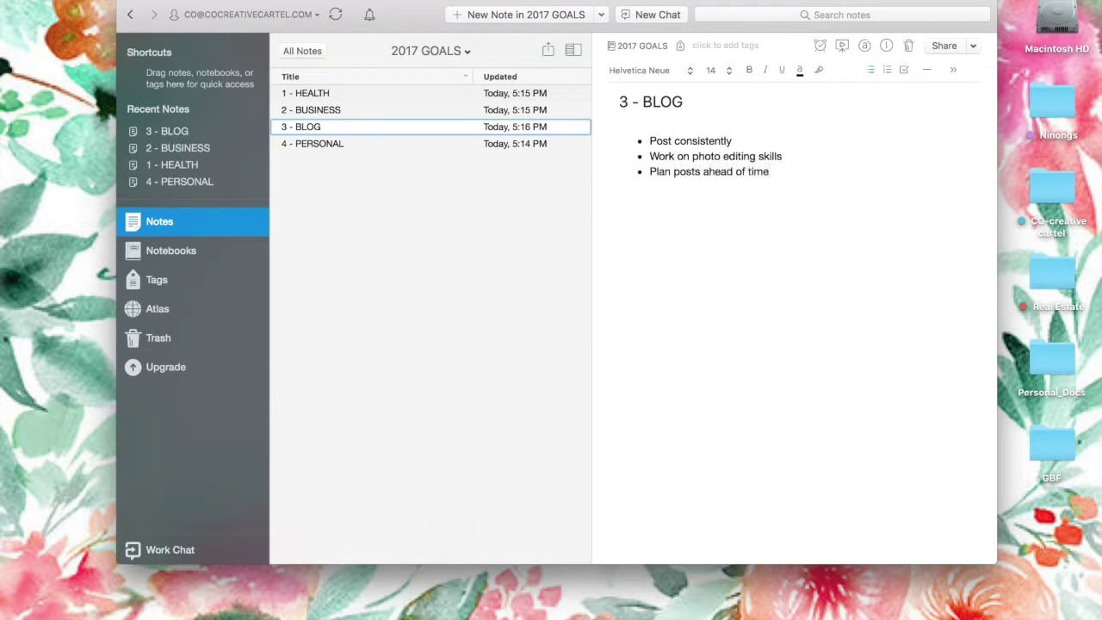
Write a bulleted list in the 4 - PERSONAL note: Save $10,000, Travel more, Take up a hobby, Create boundaries for a better work/life balance.
left_click(562, 145)
left_click(706, 146)
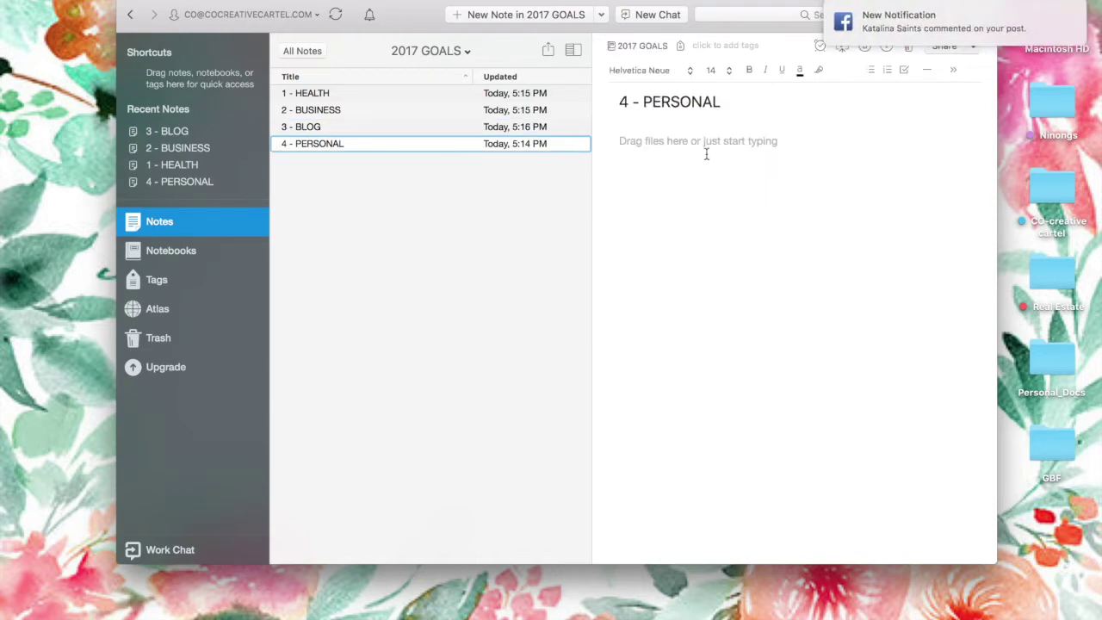
left_click(872, 71)
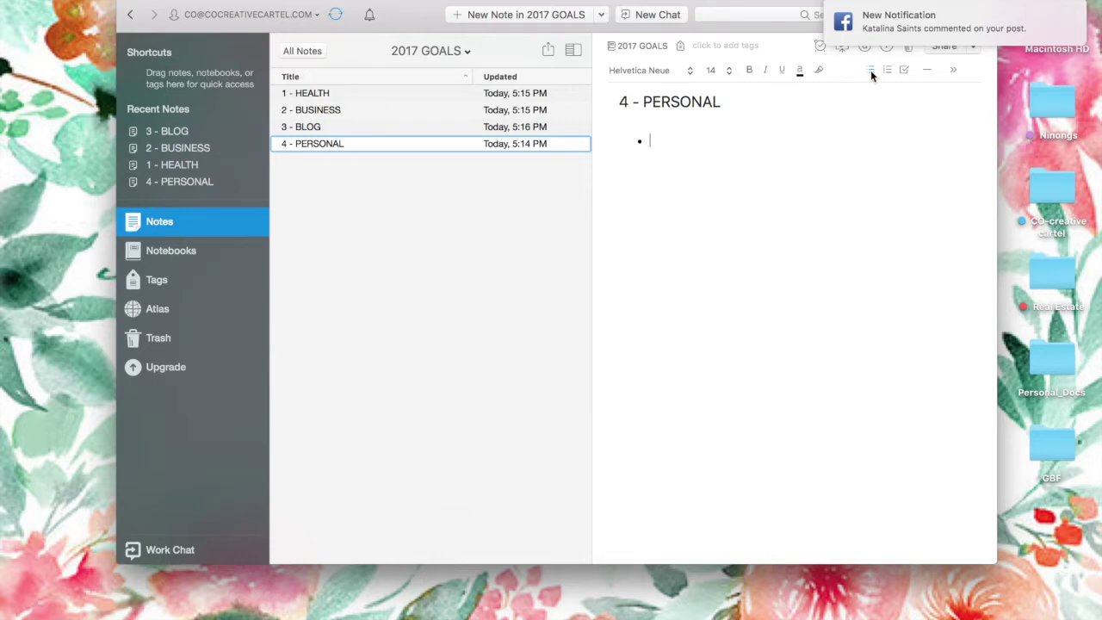
type("Sav")
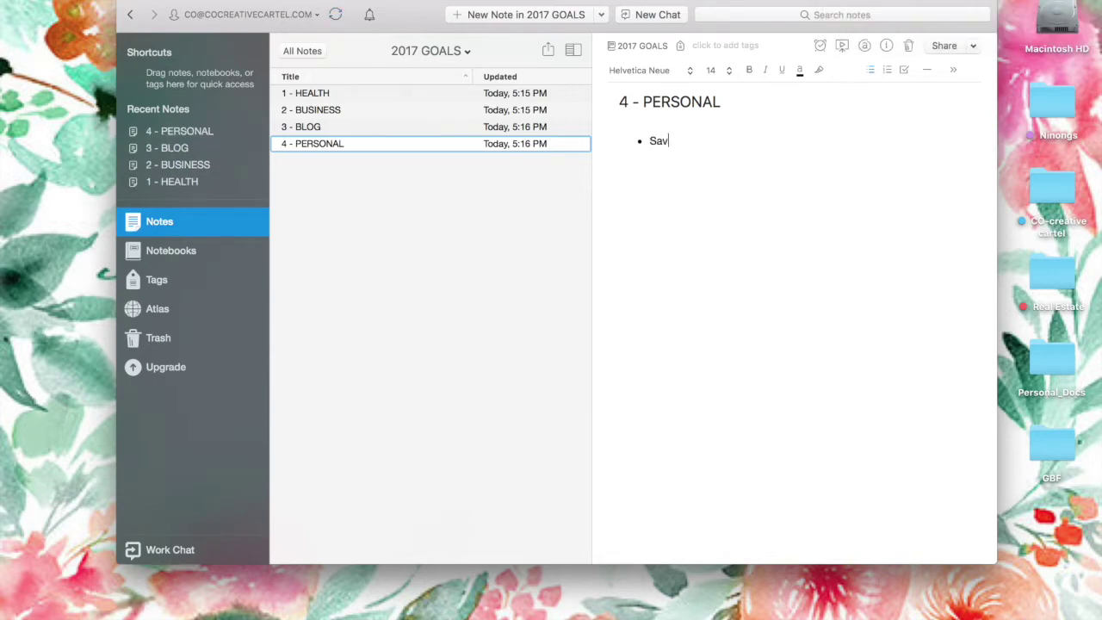
type("e $10,000 Travel more")
key("Return")
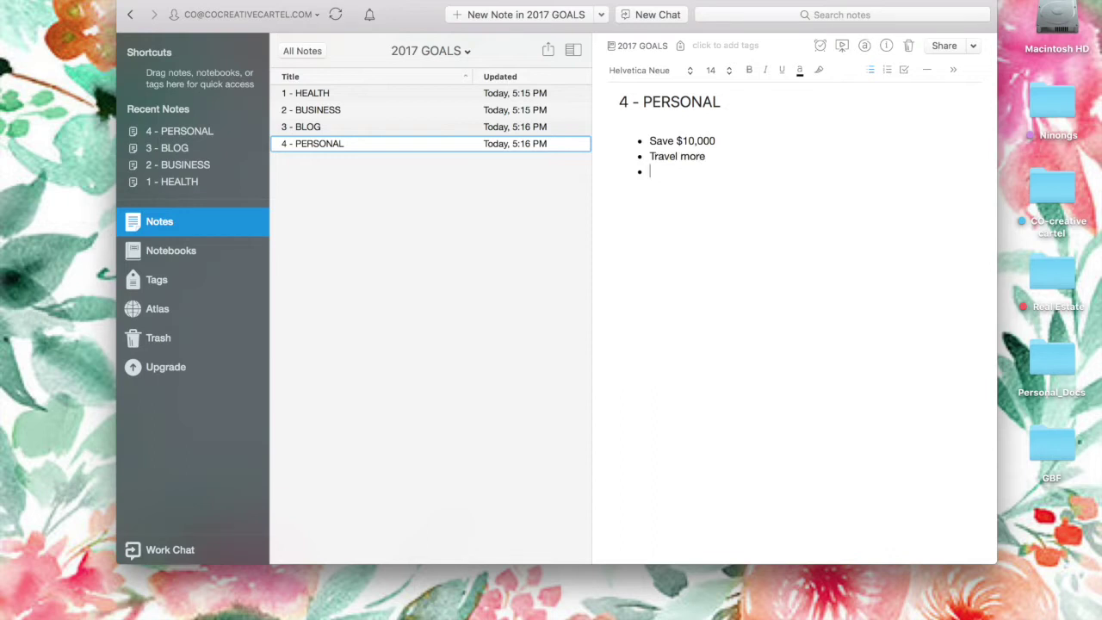
type("Take up a hobby")
key("Return")
type("Create ")
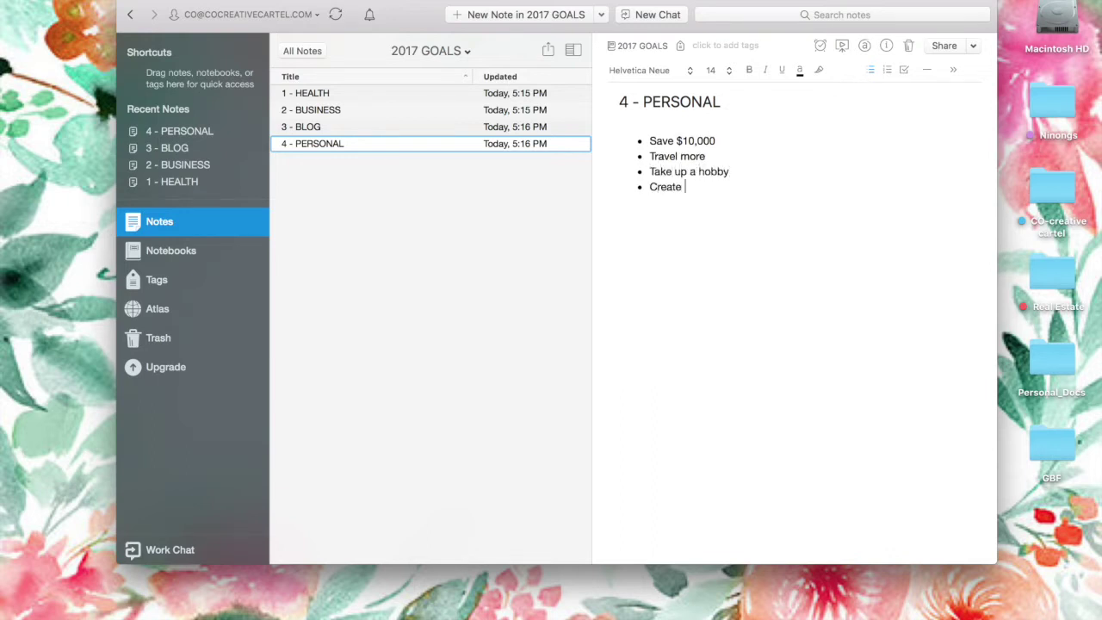
type("boundaries for a bett")
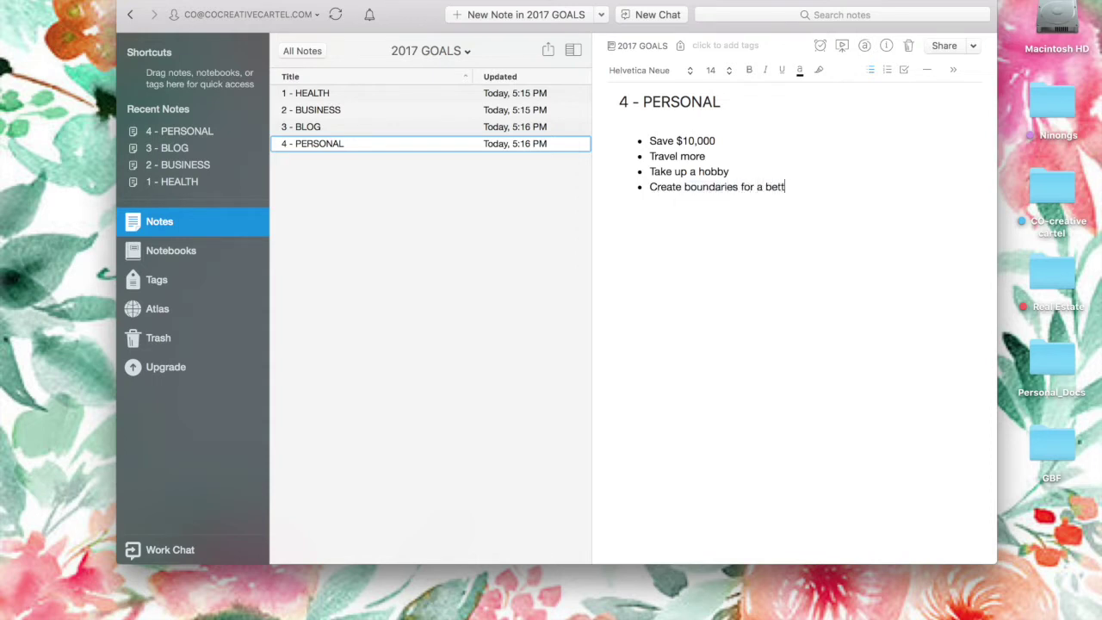
type("er work/life balance")
Return to the notebook list and create a private notebook named 1 - HEALTH.
left_click(173, 250)
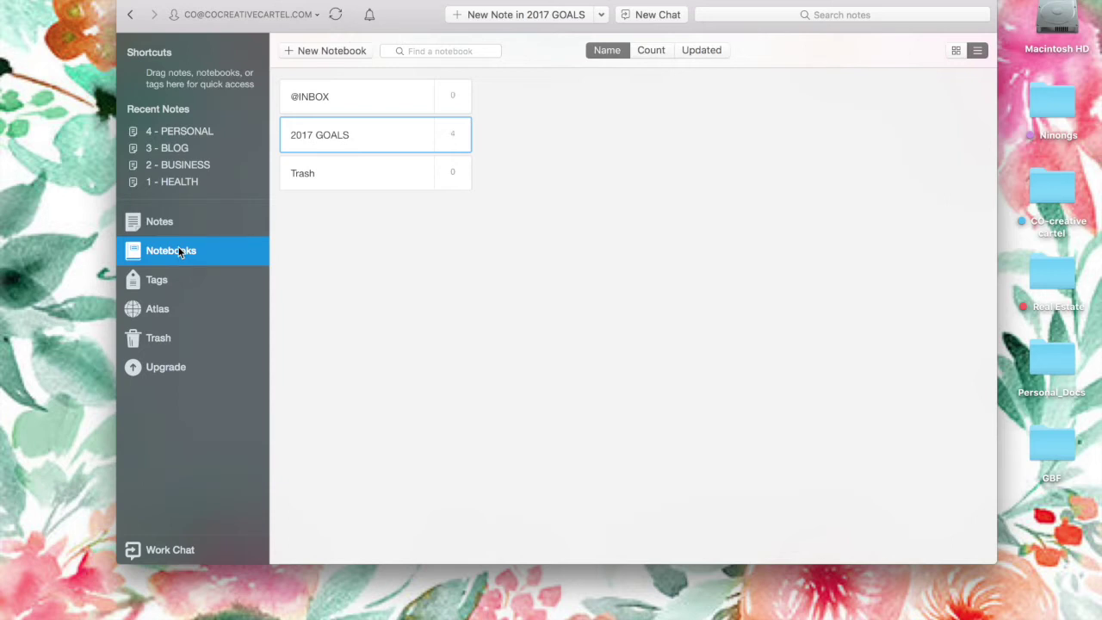
left_click(332, 51)
type("1 - ")
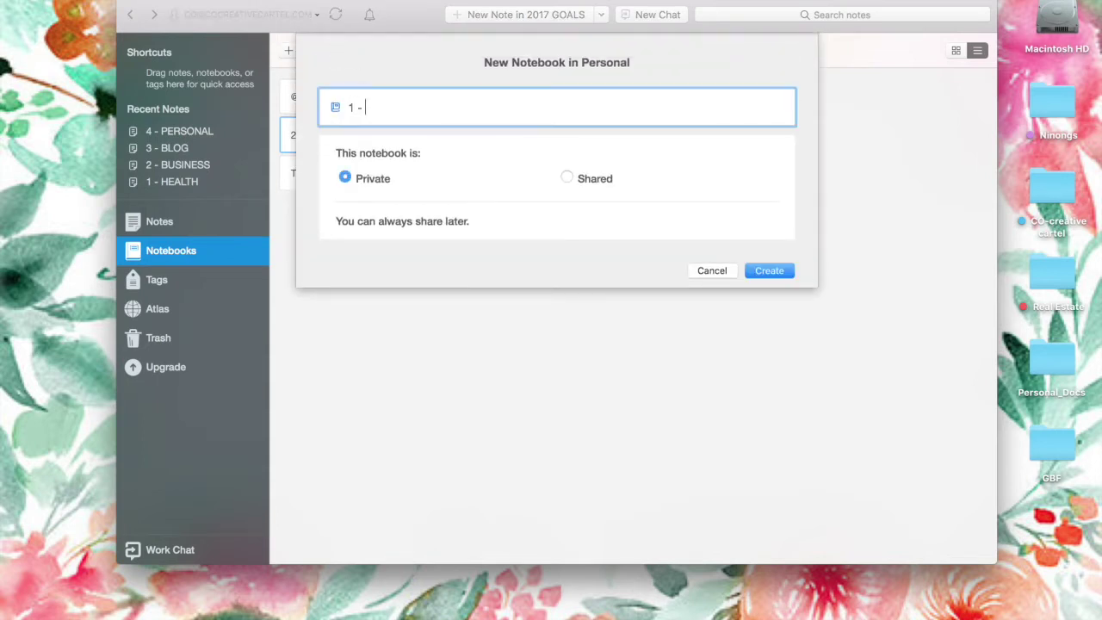
type("HEALTH")
left_click(769, 270)
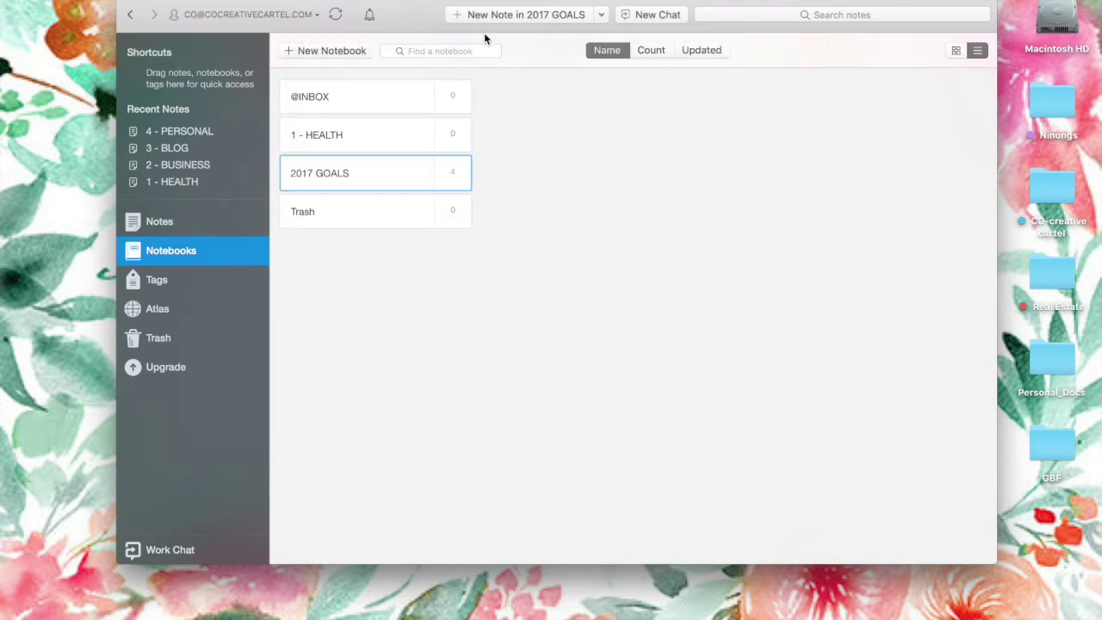
Create two private notebooks named 2 - BUSINESS and 3 - BLOG.
left_click(331, 51)
type("2 - BUSINESS")
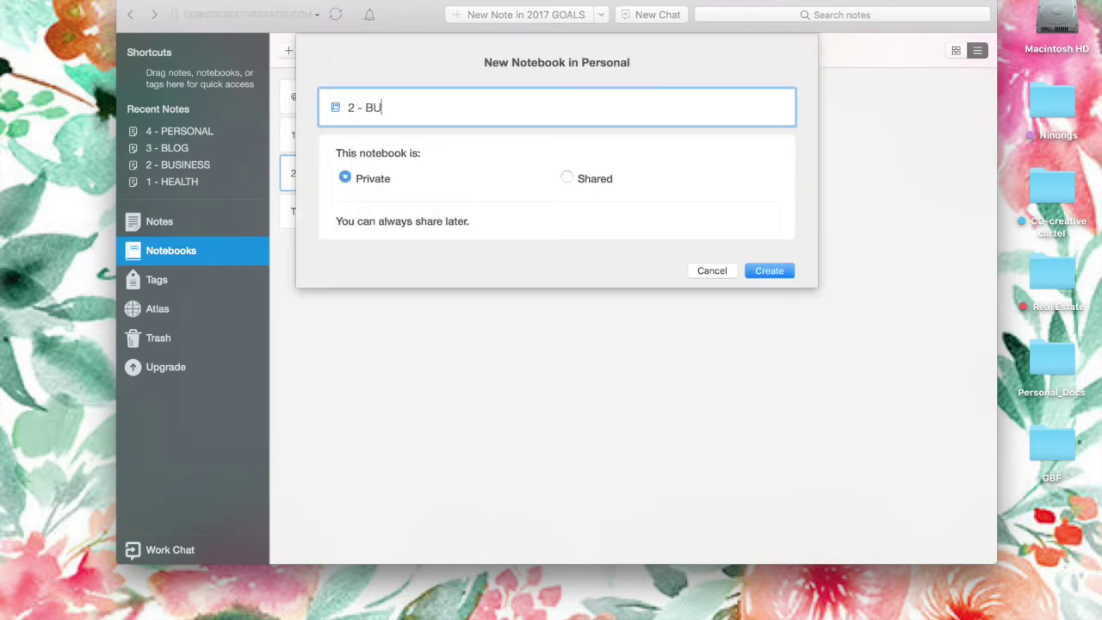
key("Return")
left_click(300, 52)
type("3 - BLOG")
key("Return")
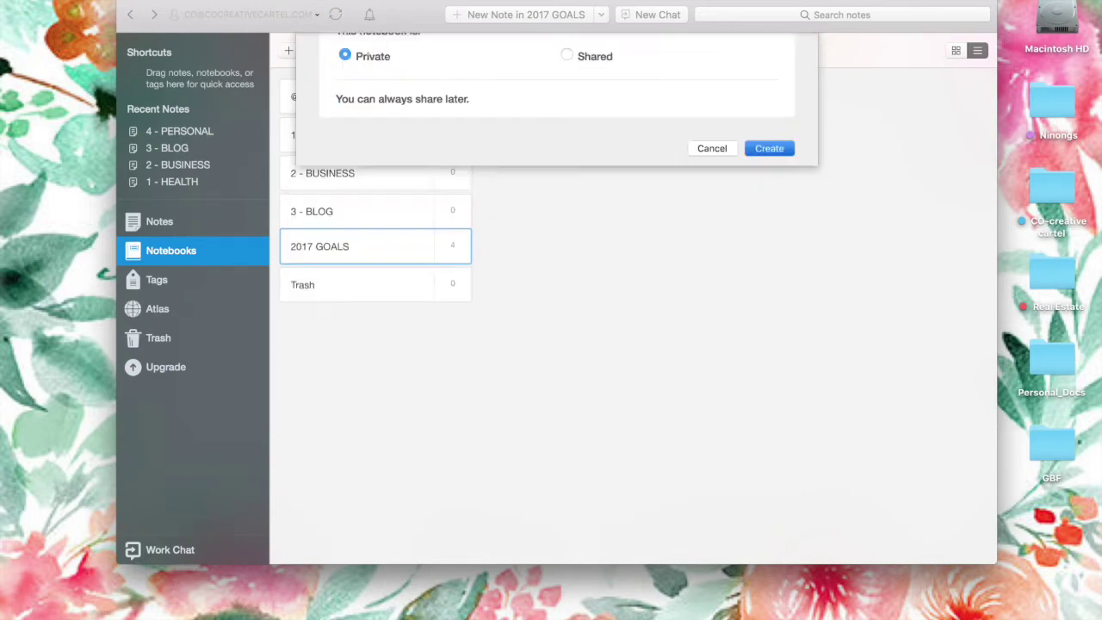
Create a private notebook named 4 - PERSONAL.
left_click(319, 50)
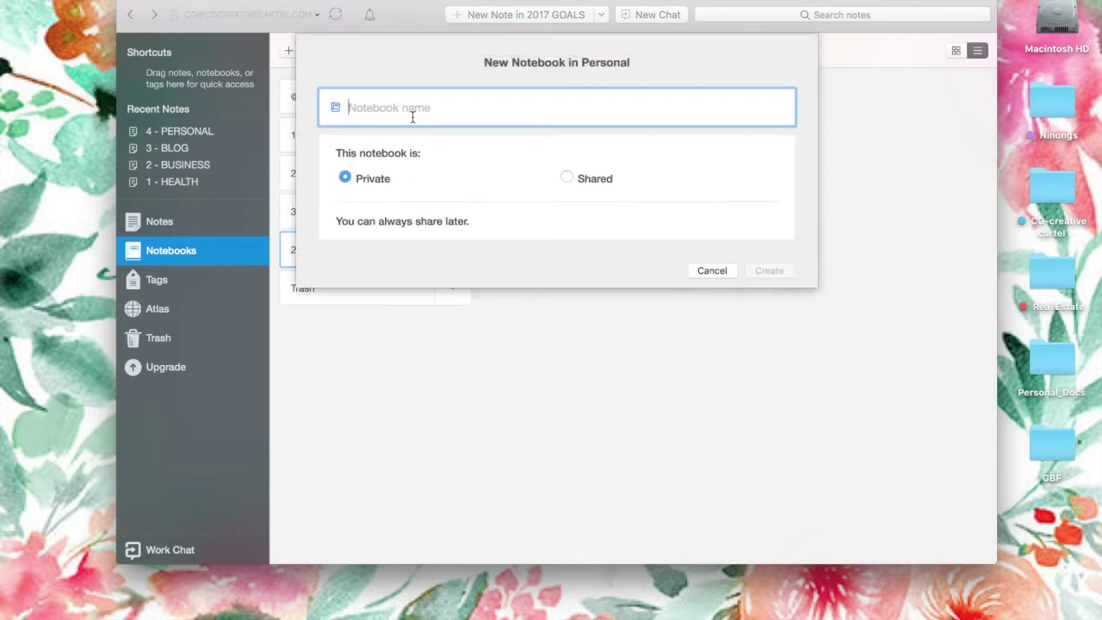
type("4 - PERSONAL")
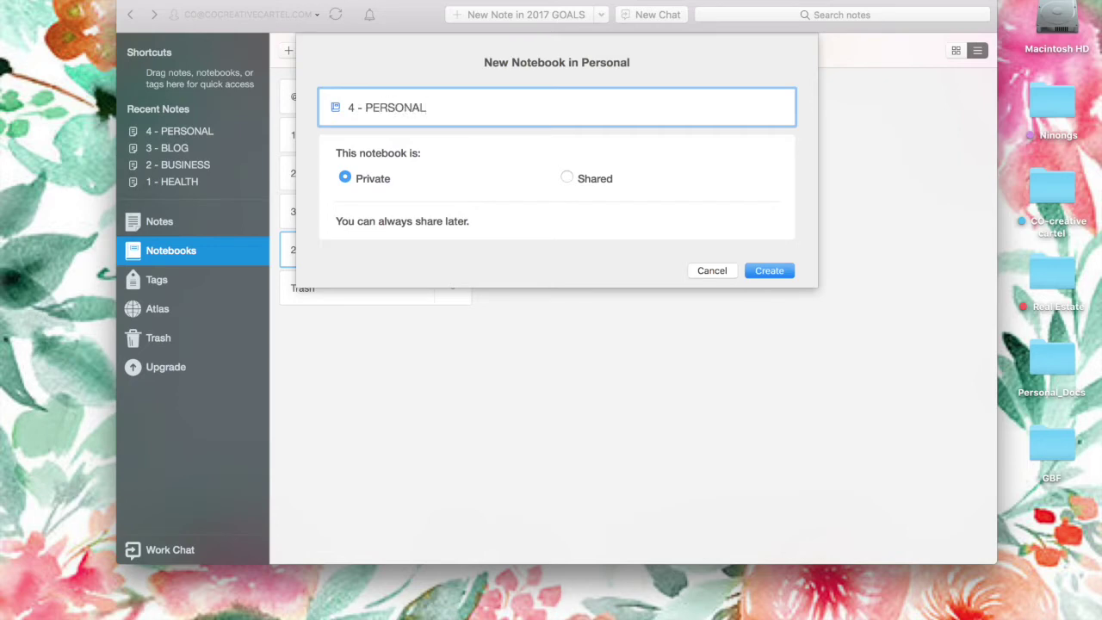
left_click(766, 268)
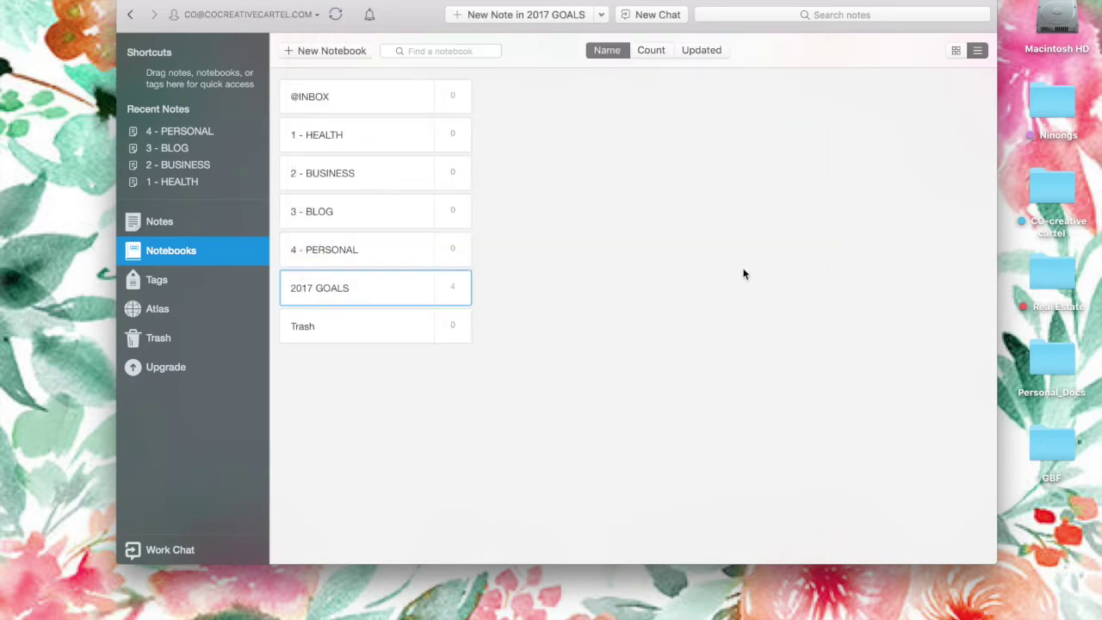
Create a private notebook named 01 Admin for the business category.
mouse_move(427, 274)
left_click(369, 178)
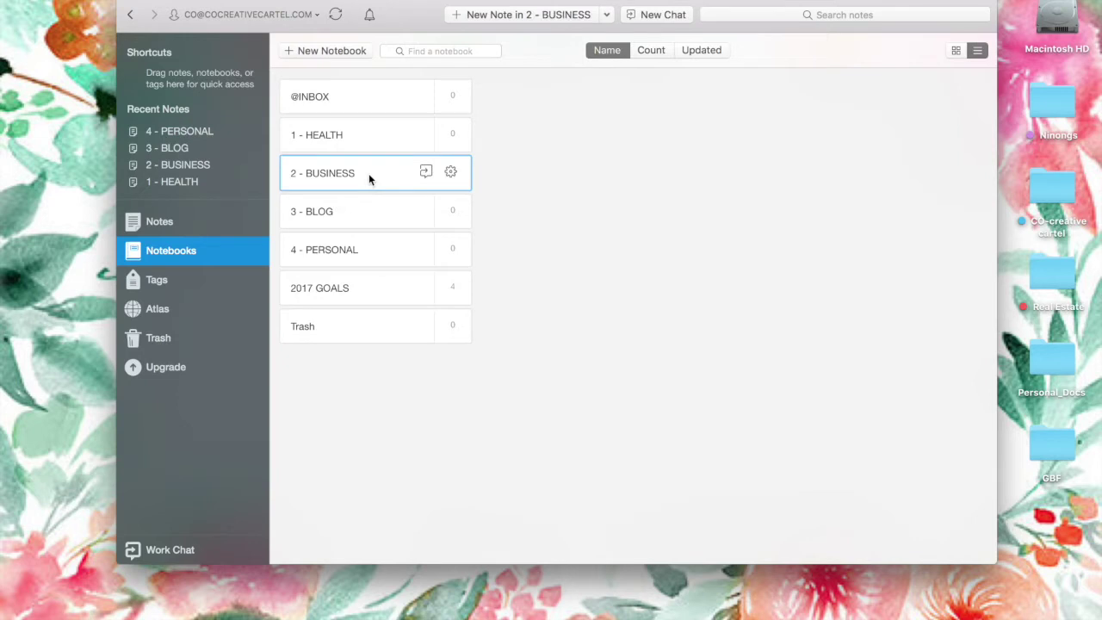
left_click(335, 50)
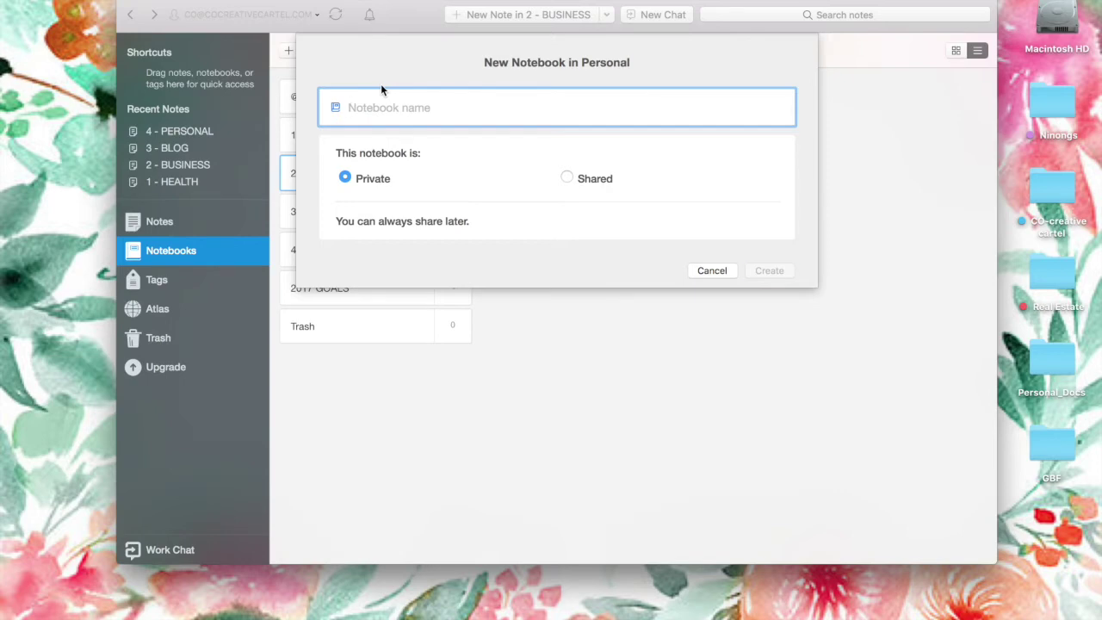
type("01 -")
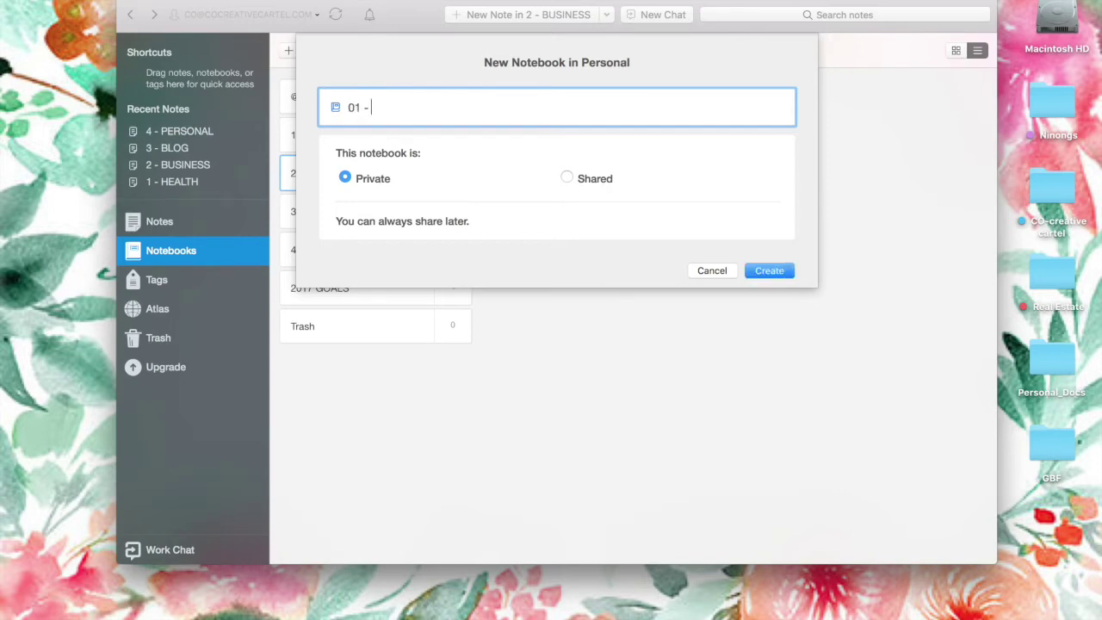
key("BackSpace")
type("ADM")
key("BackSpace")
key("BackSpace")
type("dmin")
key("Return")
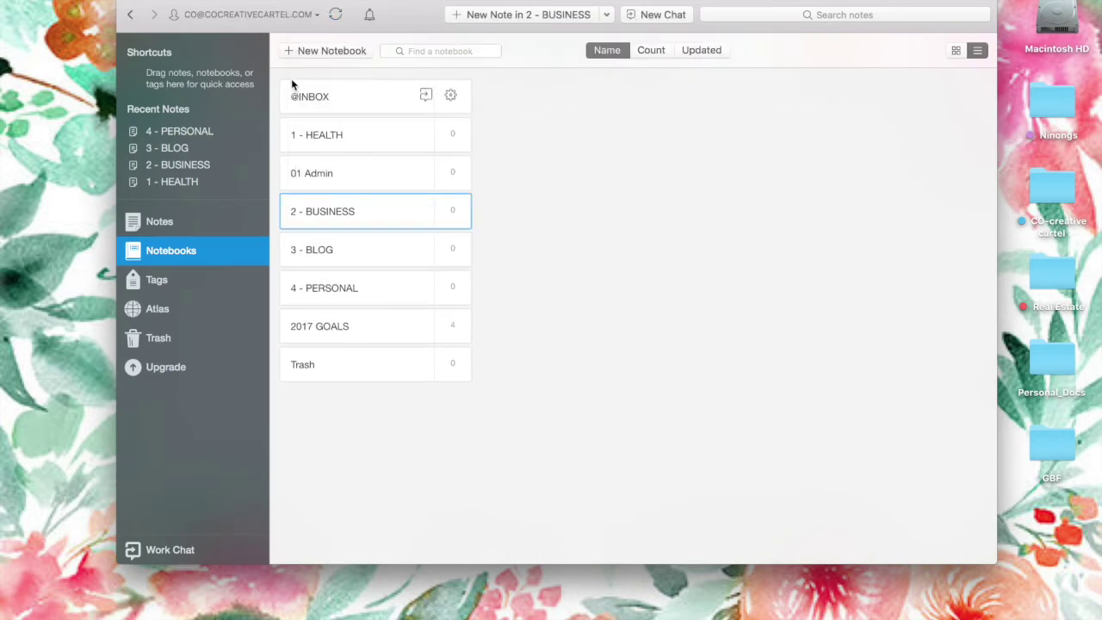
Create two more private notebooks named 02 Work in Progress and 03 Done.
left_click(310, 50)
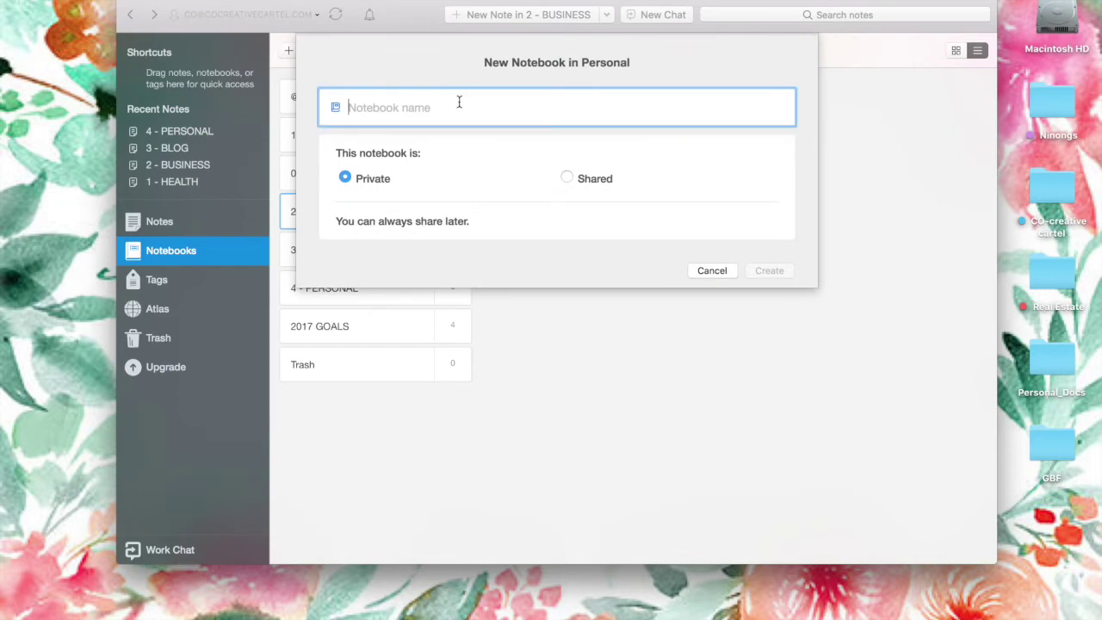
type("02")
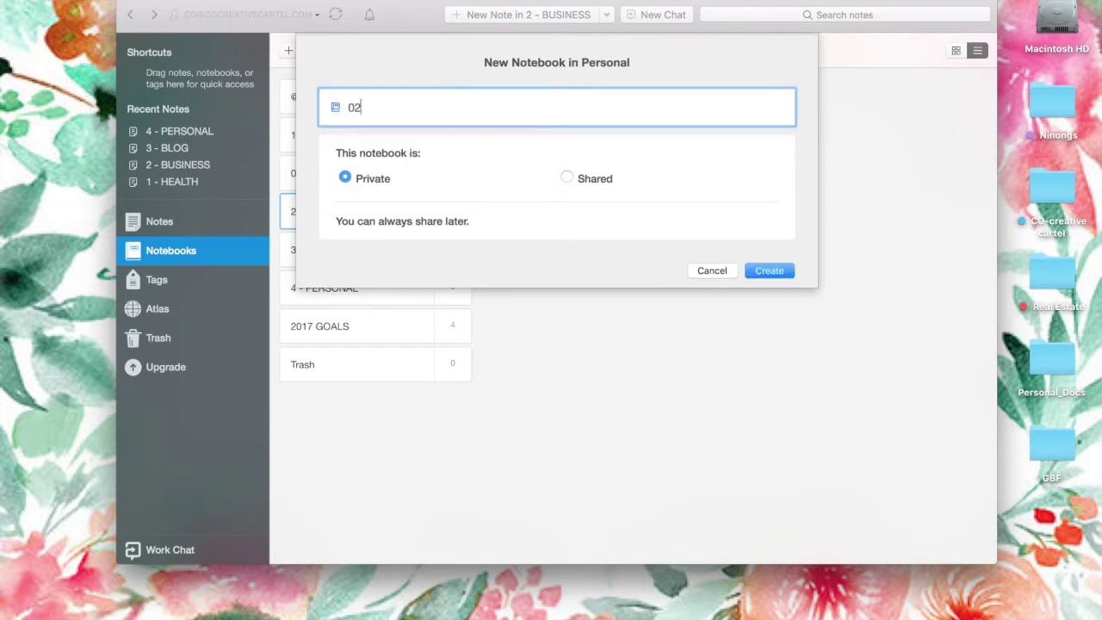
type(" Work in Progress")
left_click(773, 271)
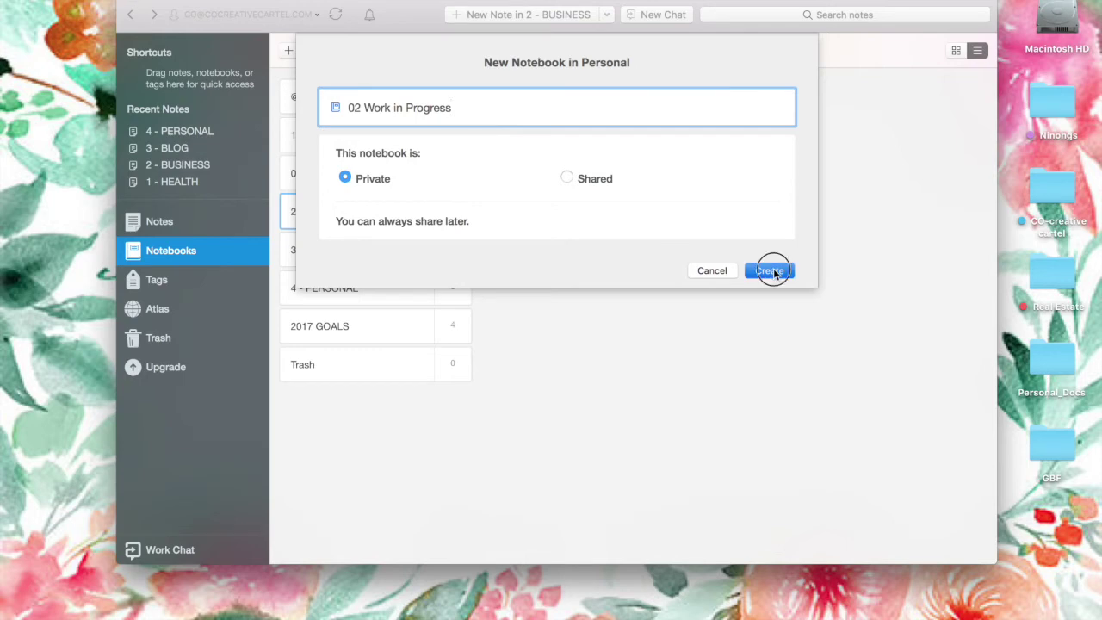
left_click(340, 51)
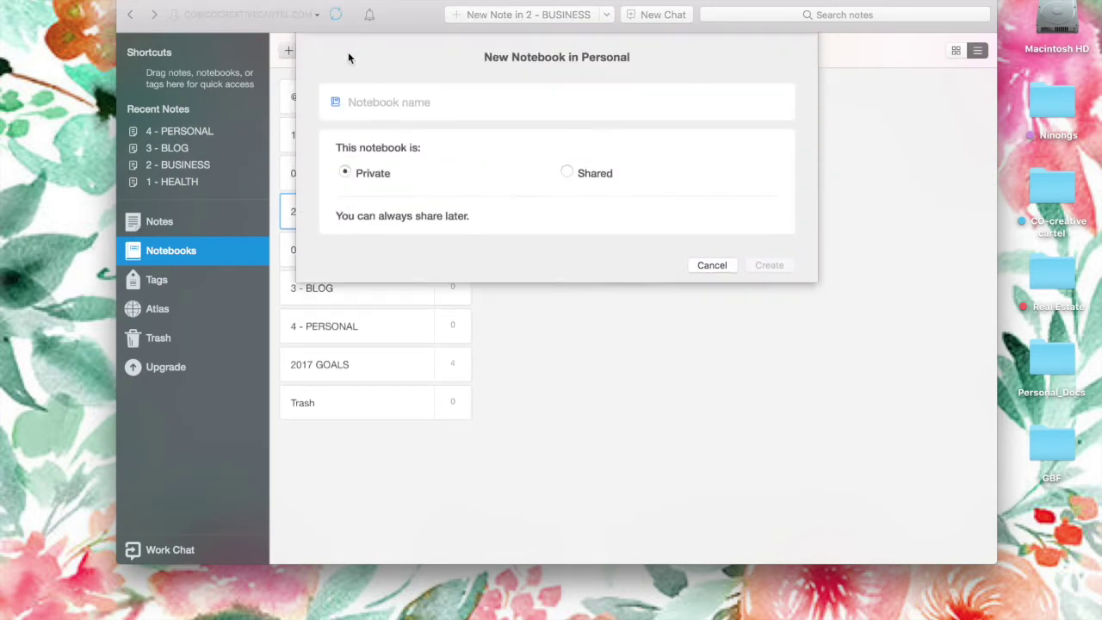
type("03")
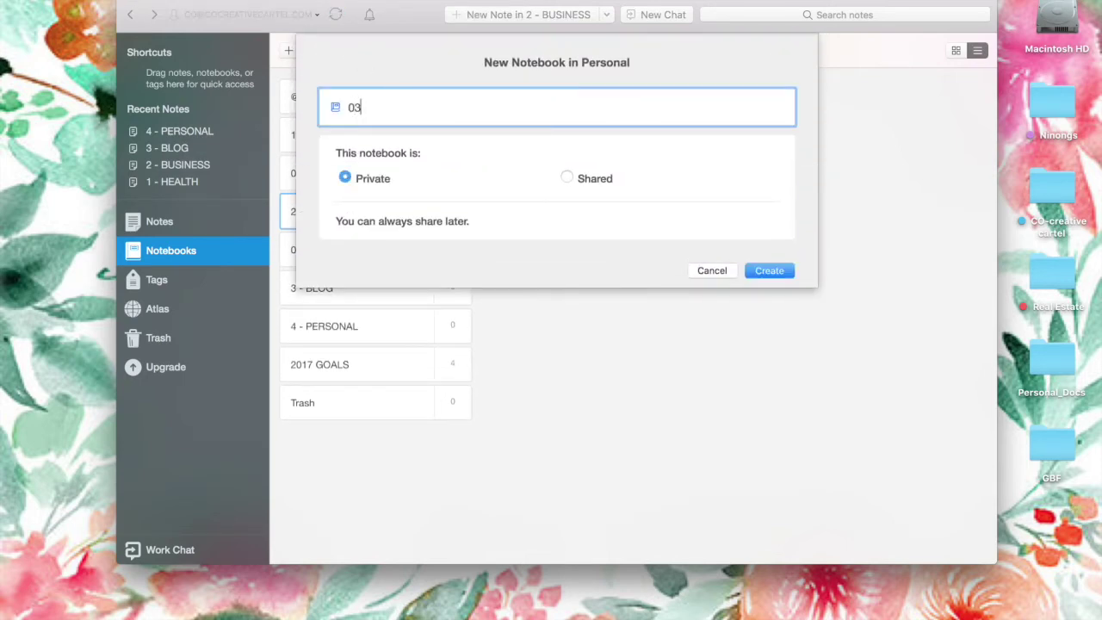
type(" Done")
left_click(766, 272)
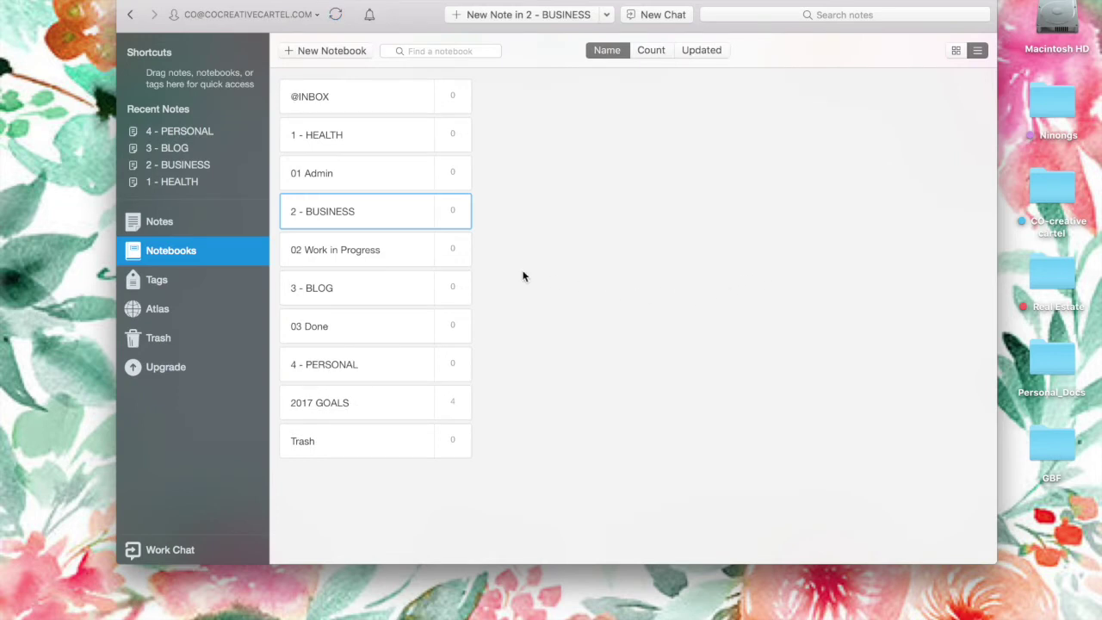
Stack 01 Admin and 02 Work in Progress under 2 - BUSINESS and rename the stack 2 - BUSINESS.
left_click_drag(335, 175, 346, 203)
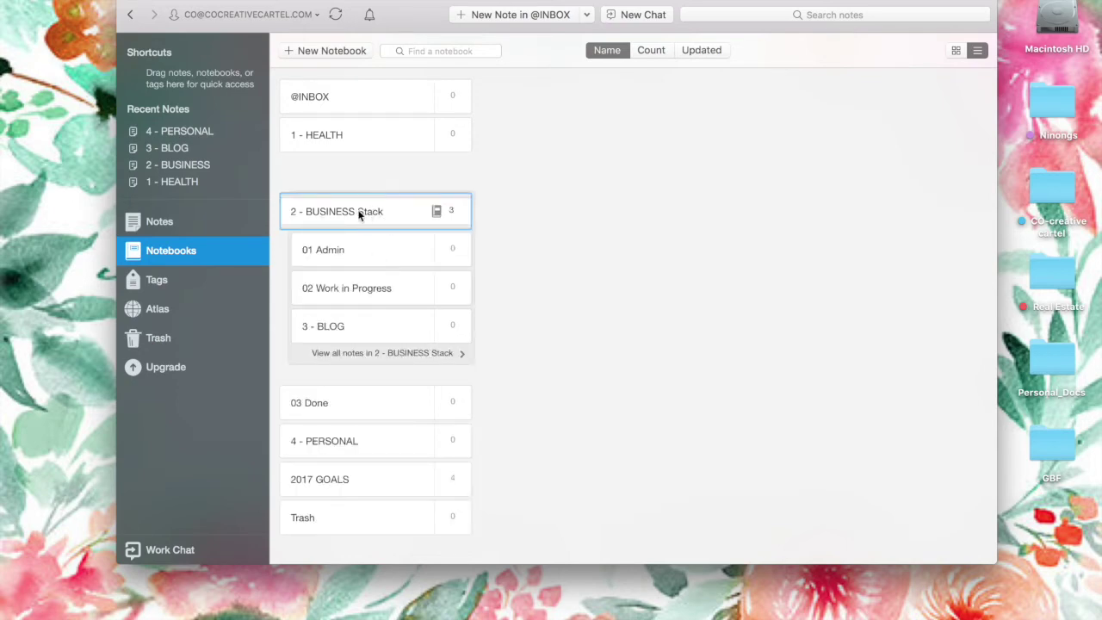
right_click(359, 215)
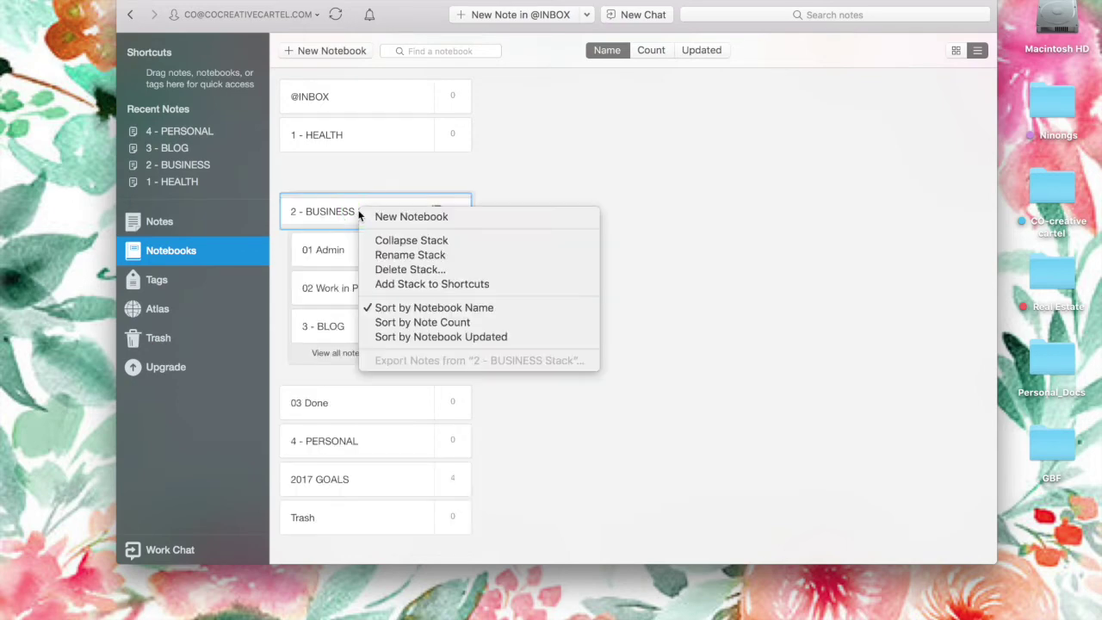
left_click(413, 255)
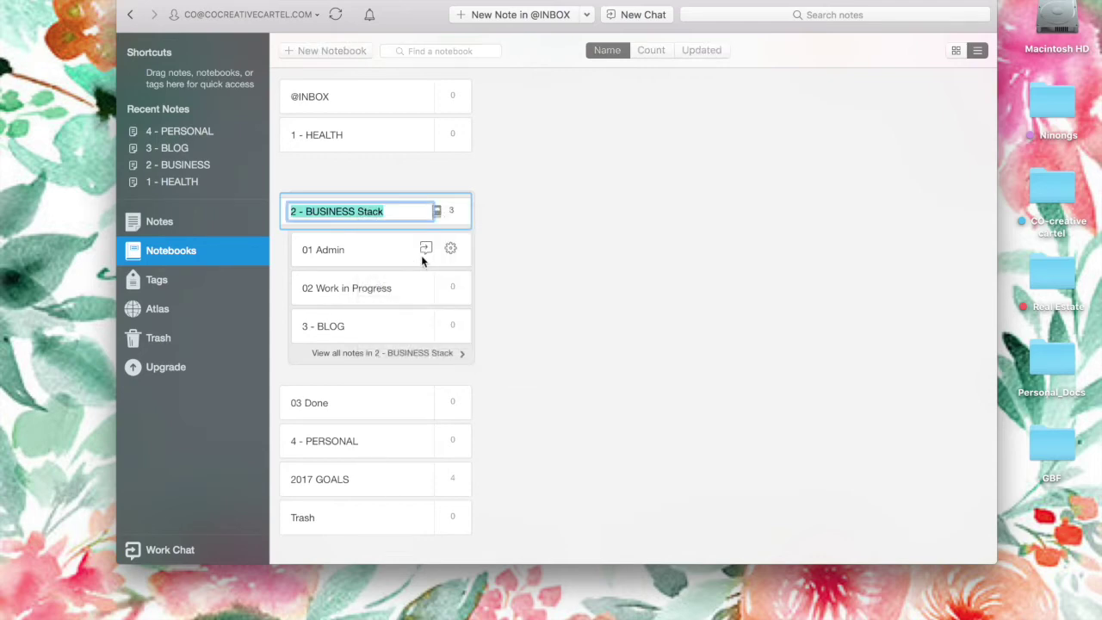
left_click(405, 211)
key("BackSpace")
key("BackSpace")
key("BackSpace")
key("BackSpace")
key("BackSpace")
key("BackSpace")
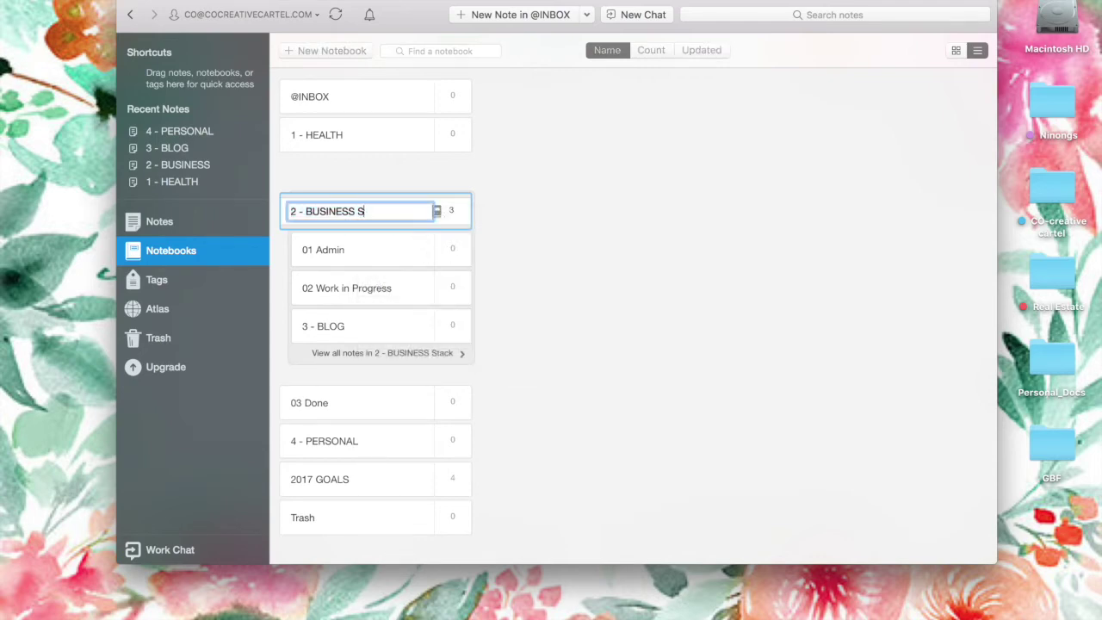
key("Return")
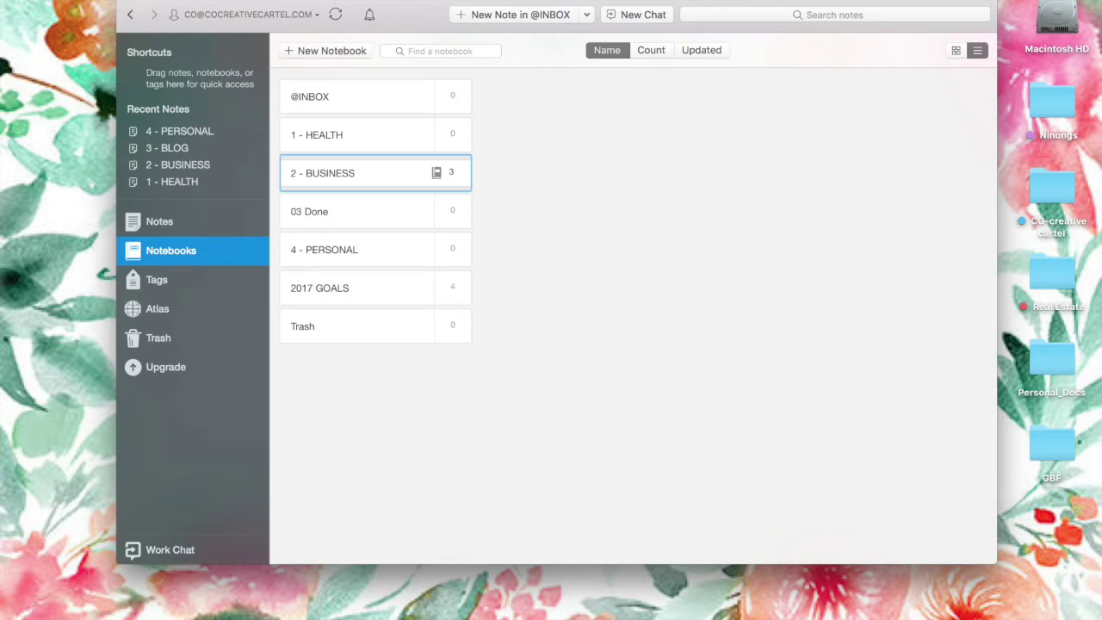
left_click(590, 253)
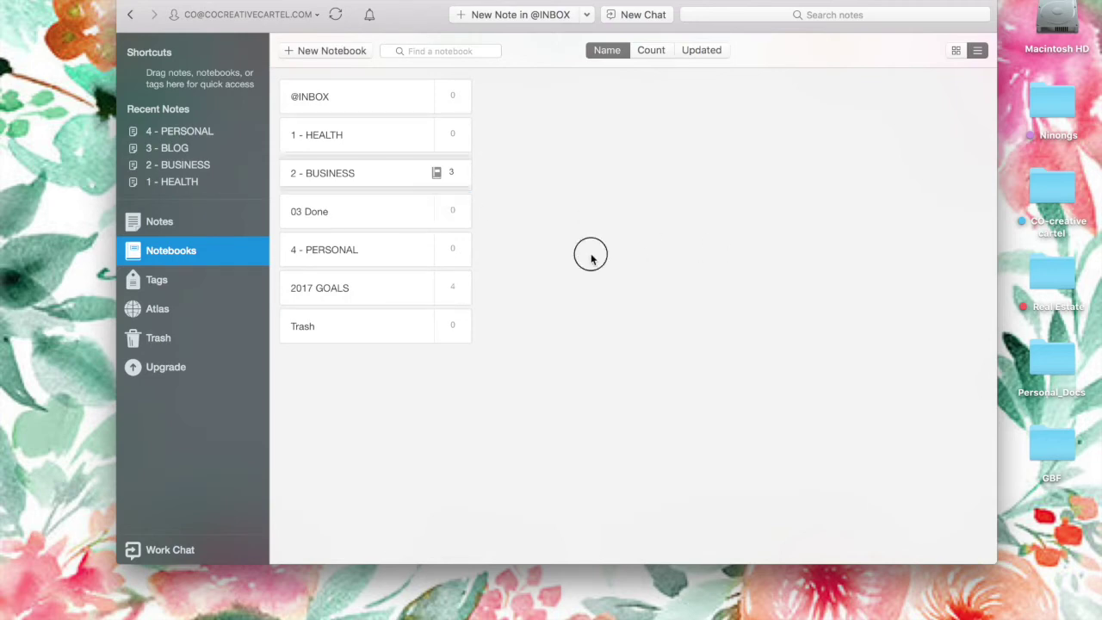
Expand the 2 - BUSINESS stack and move 03 Done into it in place of 3 - BLOG.
left_click(319, 174)
left_click(375, 409)
left_click_drag(375, 408, 375, 224)
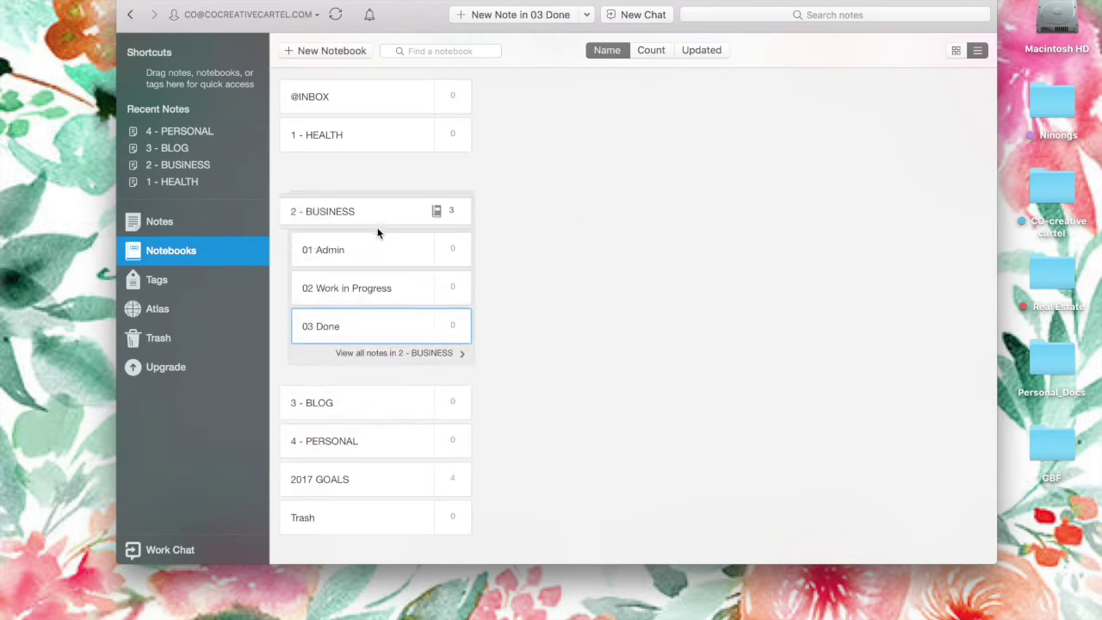
left_click(341, 248)
left_click(386, 292)
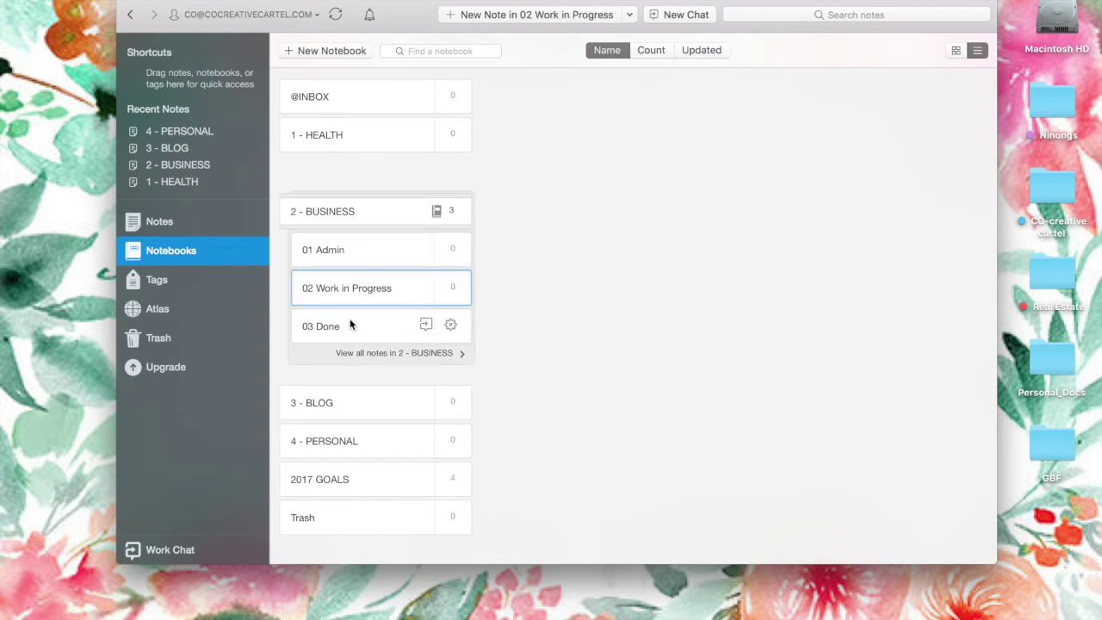
left_click(350, 324)
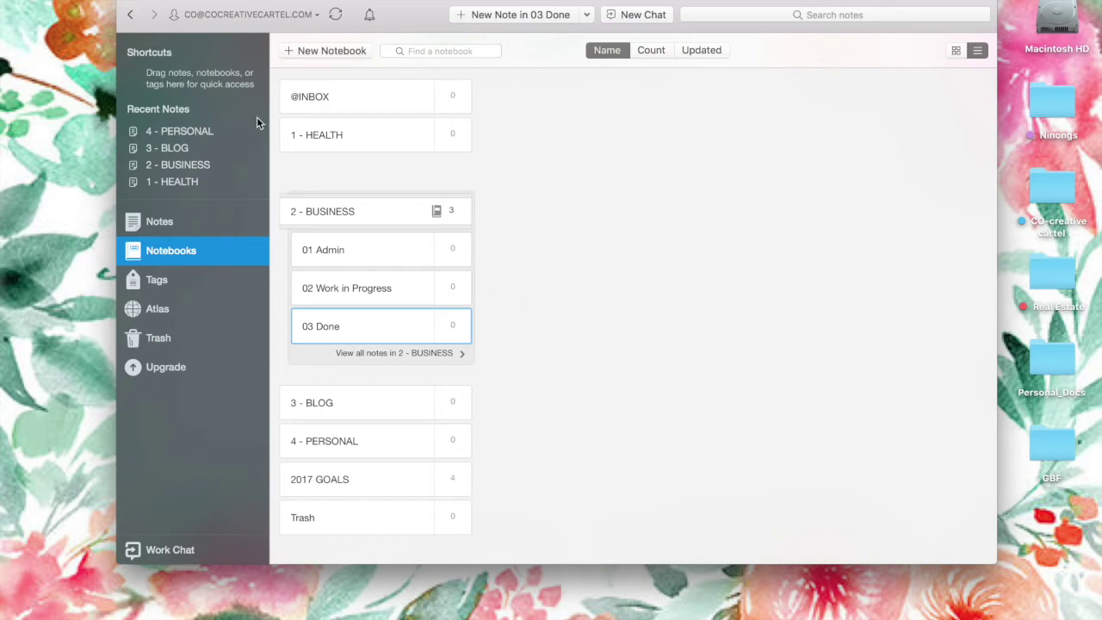
Sign out of the current Evernote account.
left_click(71, 3)
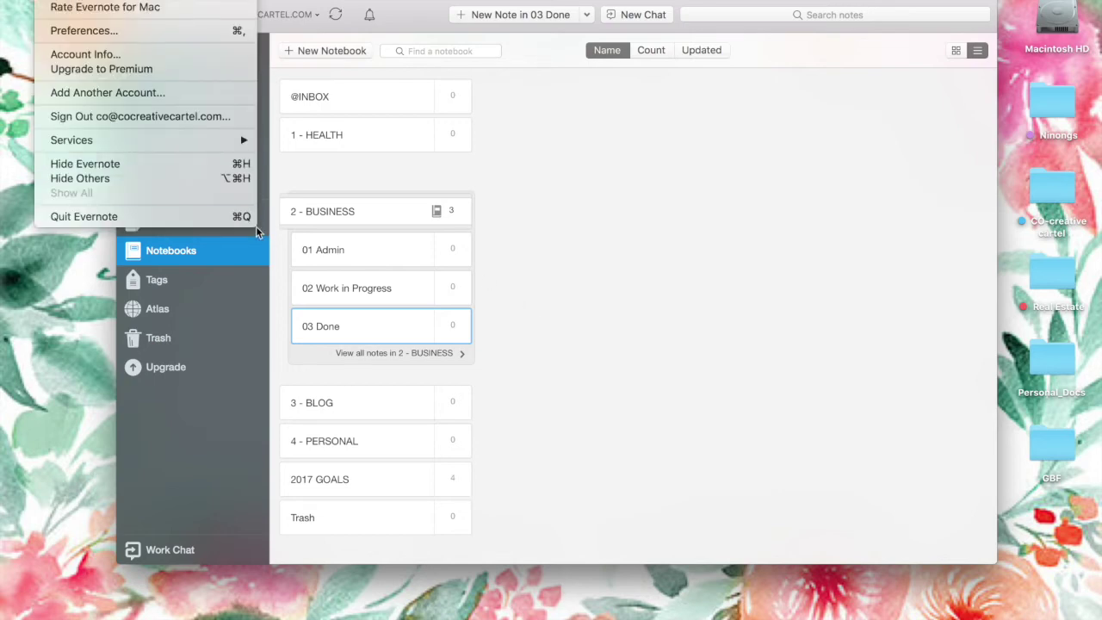
left_click(123, 116)
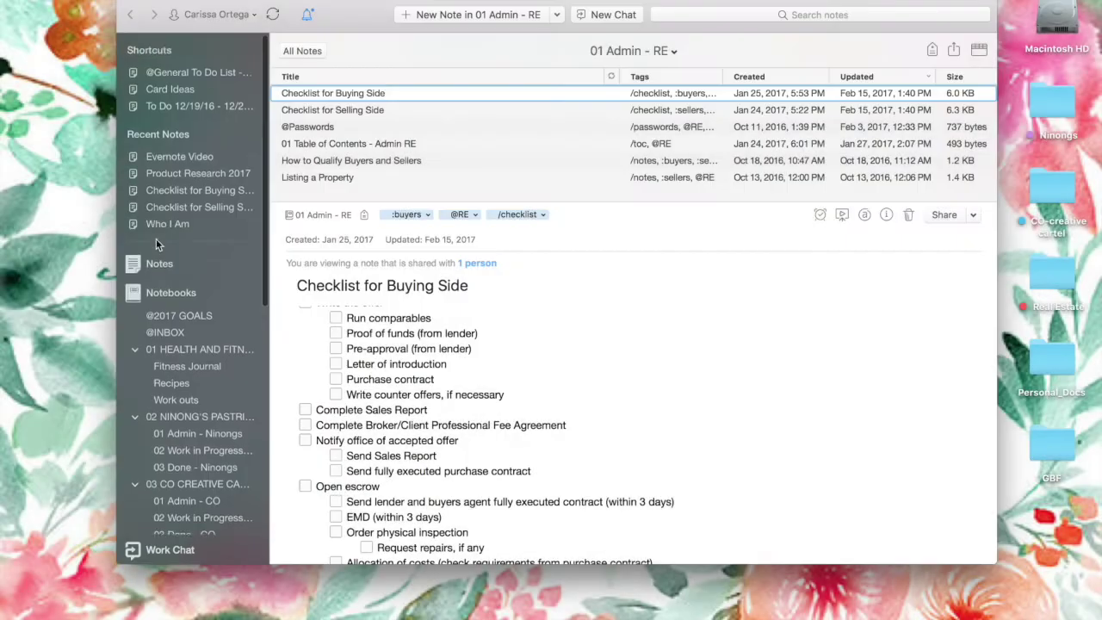
scroll(155, 240, "down", 3)
left_click(193, 185)
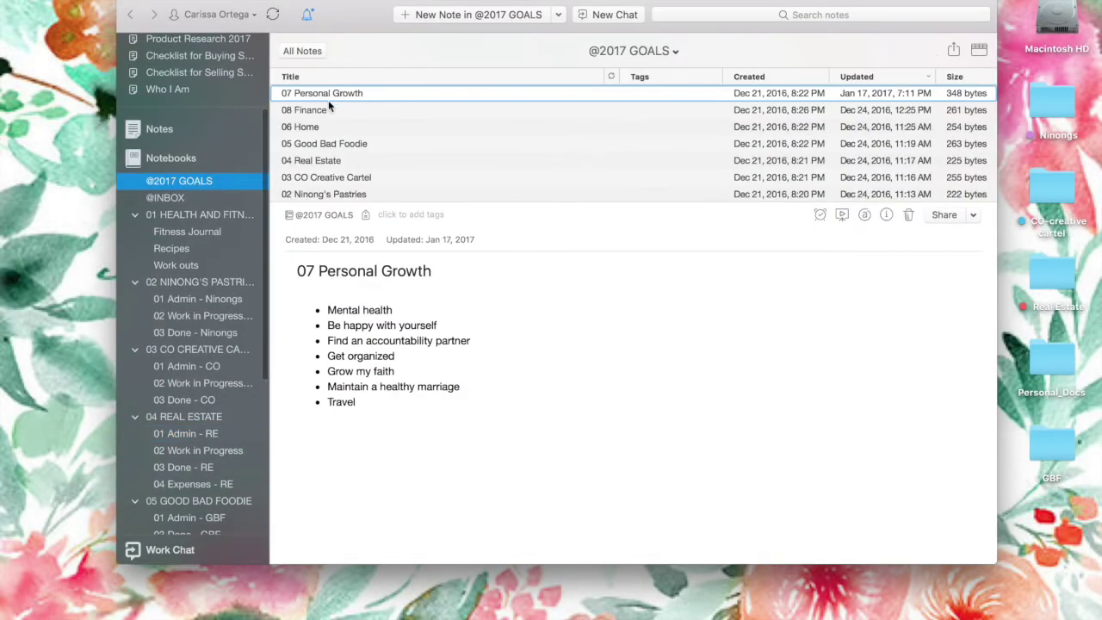
scroll(486, 136, "down", 2)
scroll(437, 185, "up", 2)
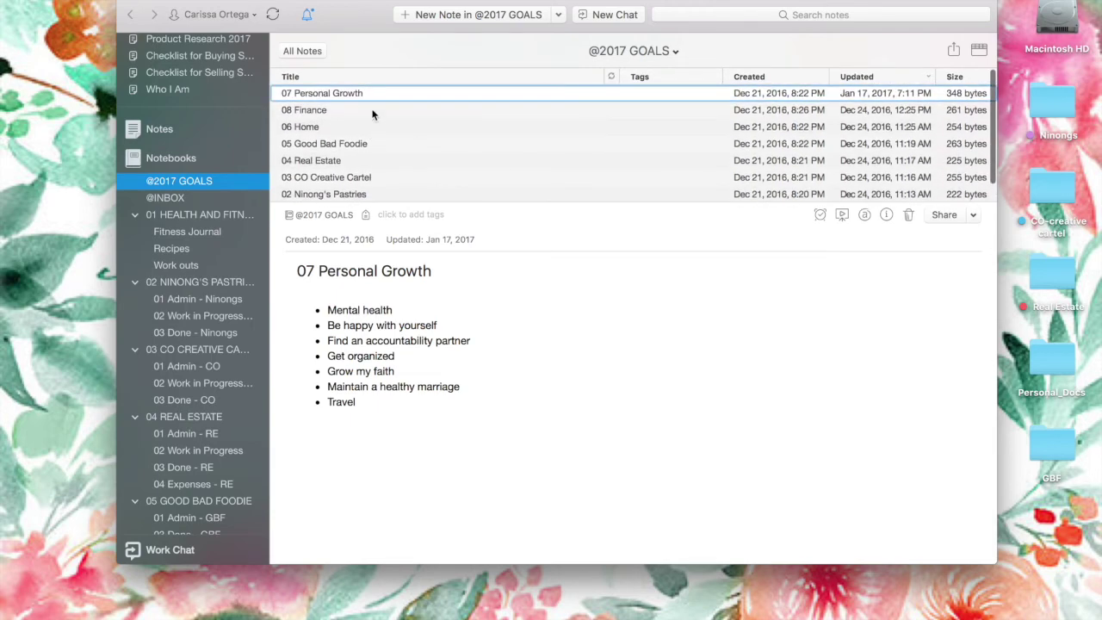
left_click(881, 77)
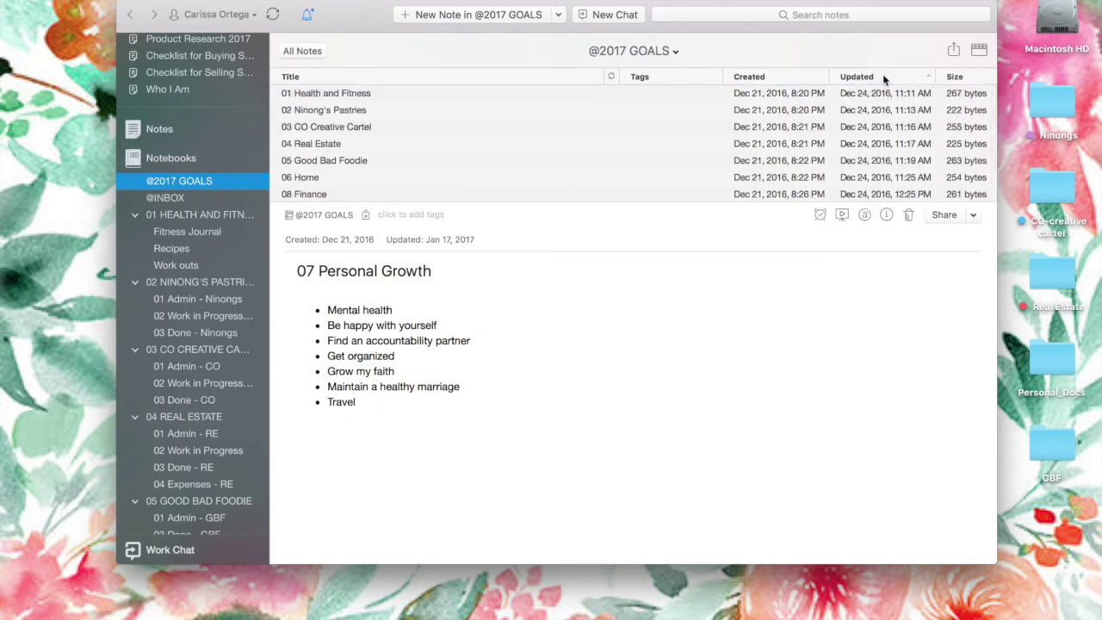
scroll(494, 105, "down", 3)
left_click(480, 75)
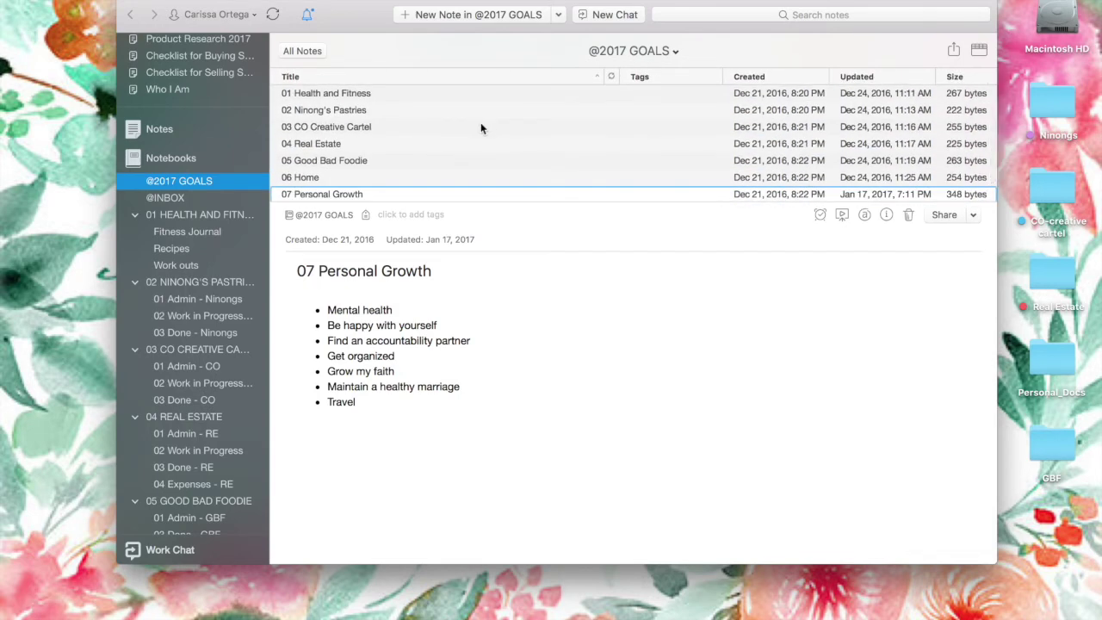
left_click(210, 203)
left_click(213, 188)
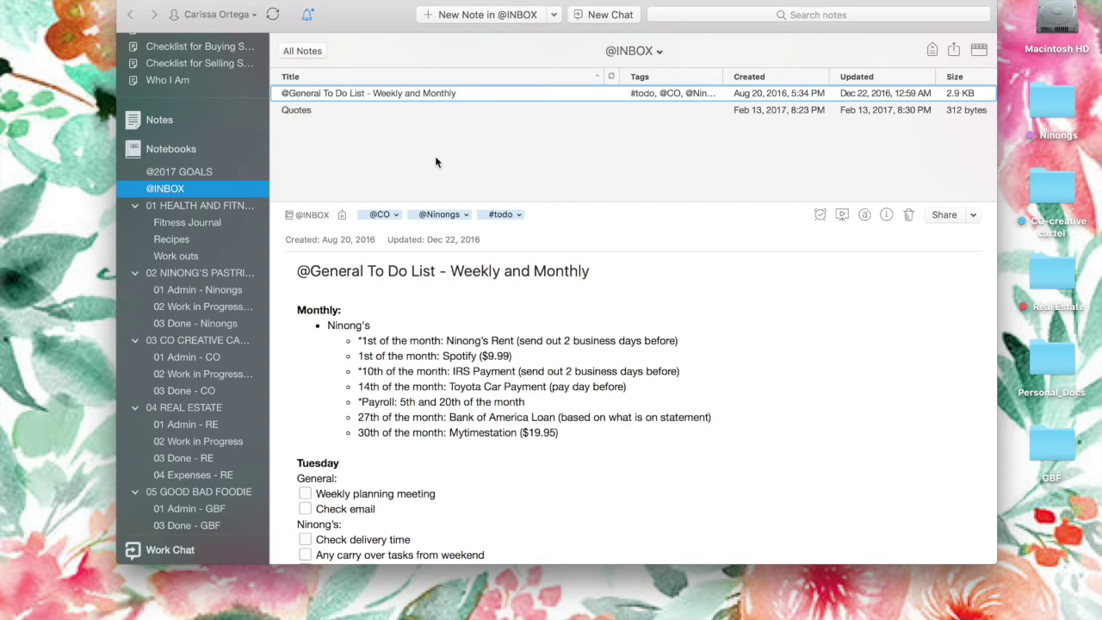
scroll(225, 329, "down", 5)
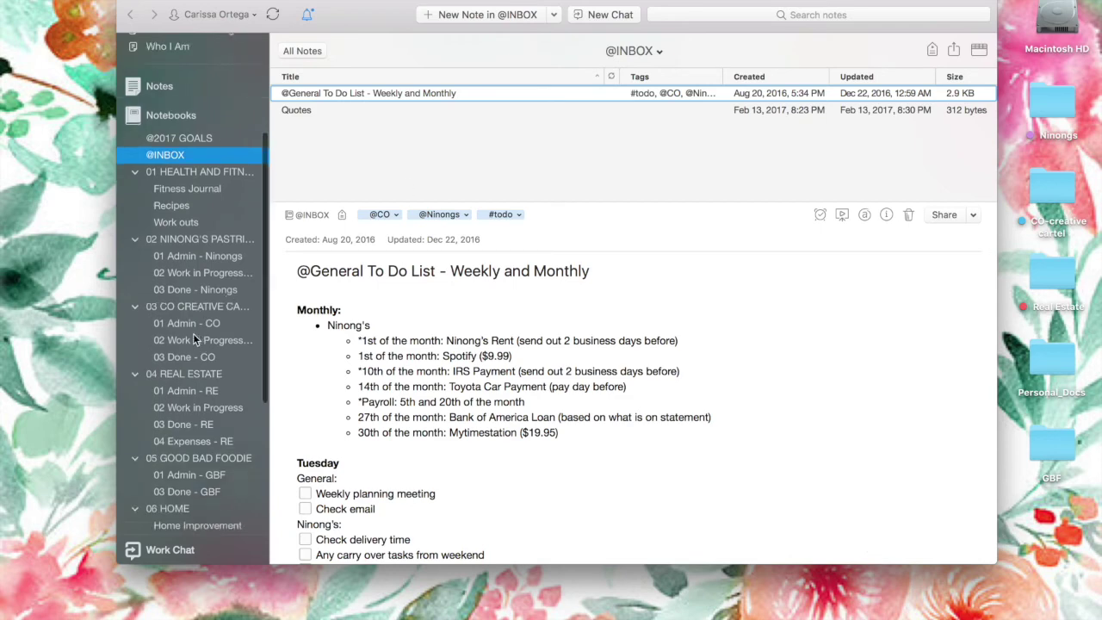
left_click(200, 440)
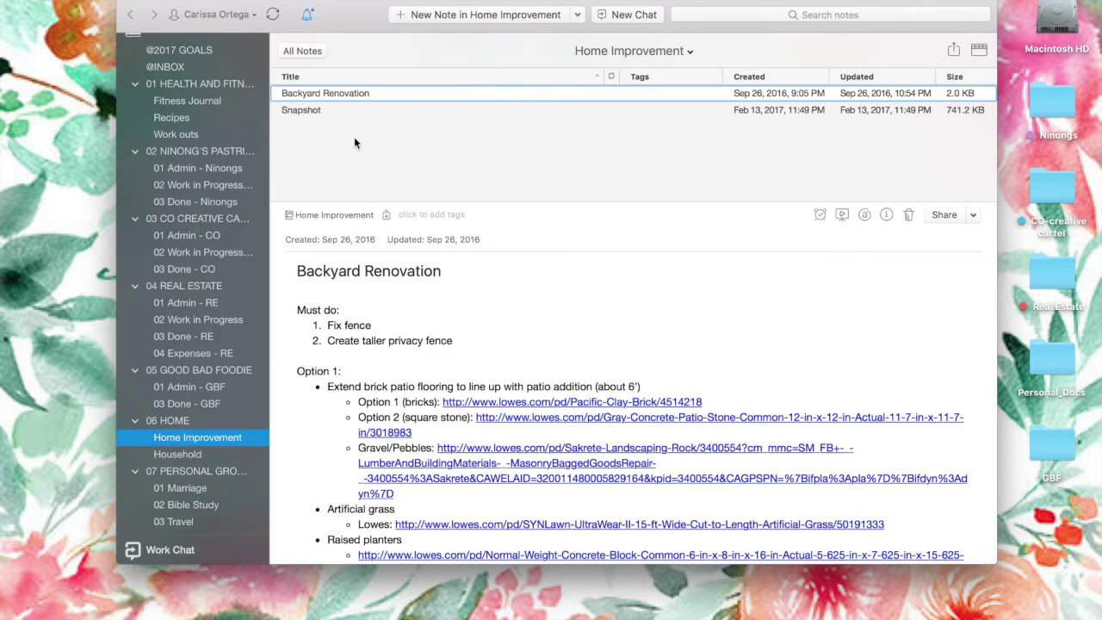
left_click(353, 110)
scroll(479, 401, "down", 7)
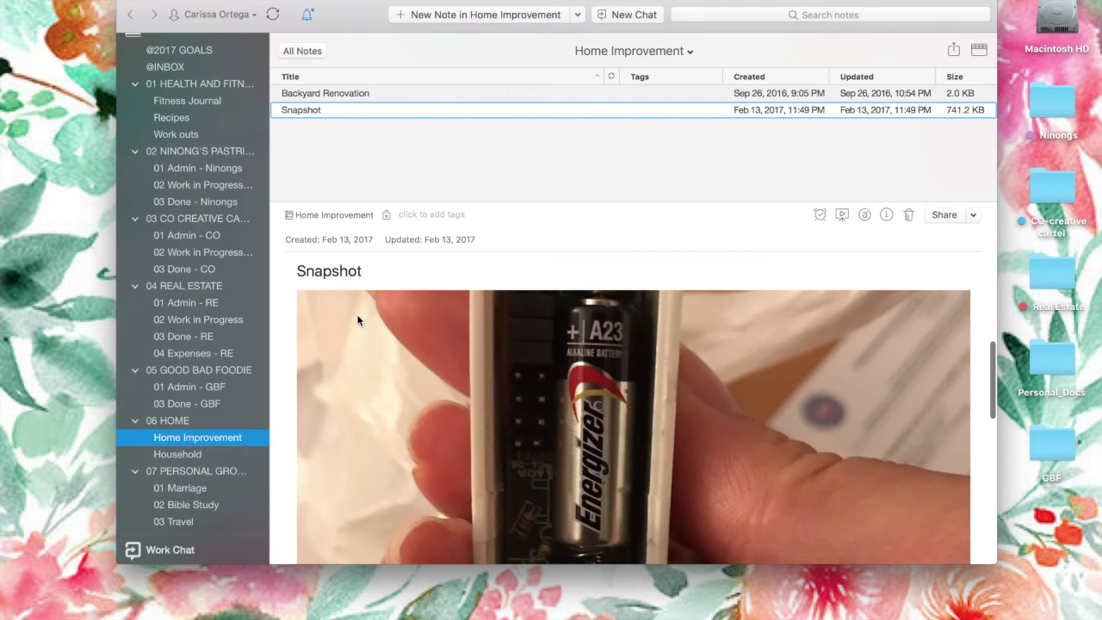
left_click(191, 67)
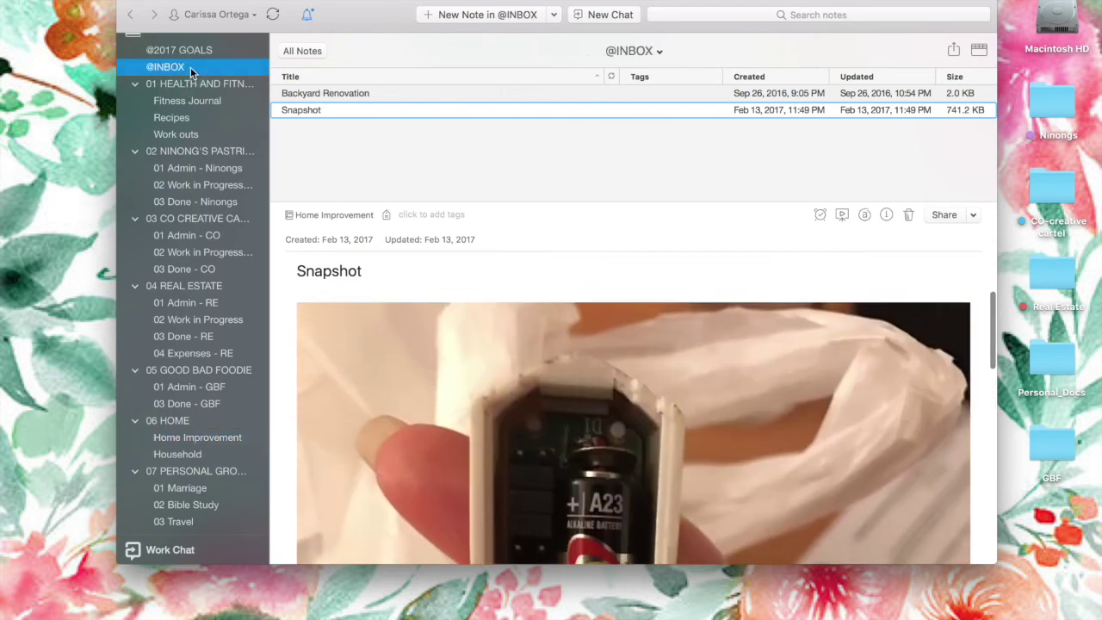
Look over the 01 HEALTH AND FITNESS stack and its Fitness Journal, Recipes and Work outs notebooks, including the Total body + Tabata Workout note.
scroll(194, 86, "down", 1)
left_click(210, 79)
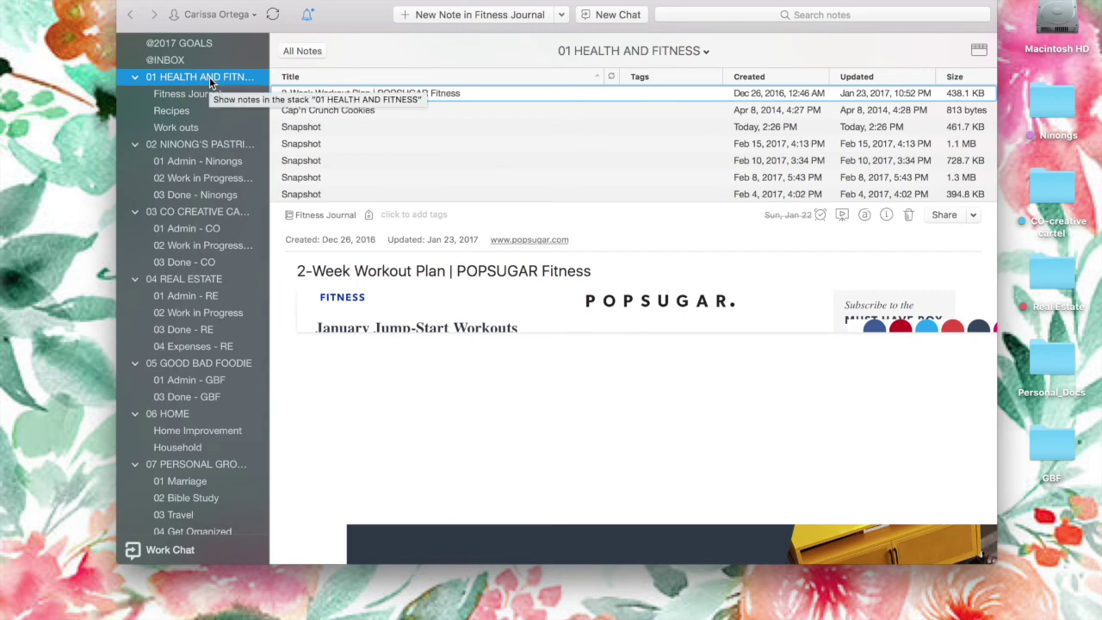
left_click(216, 96)
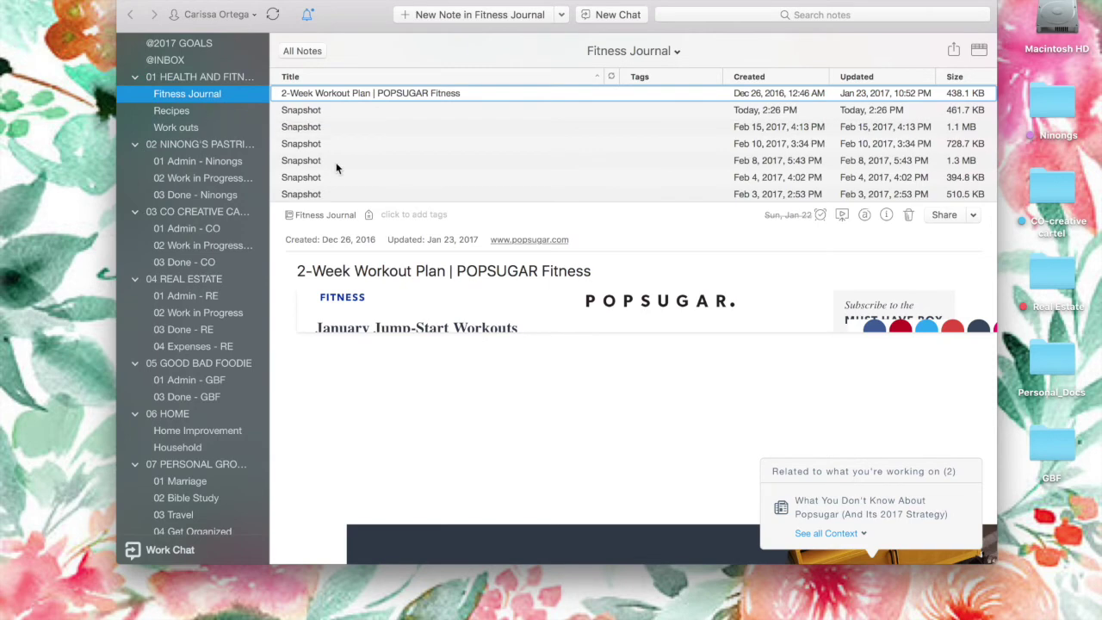
left_click(217, 112)
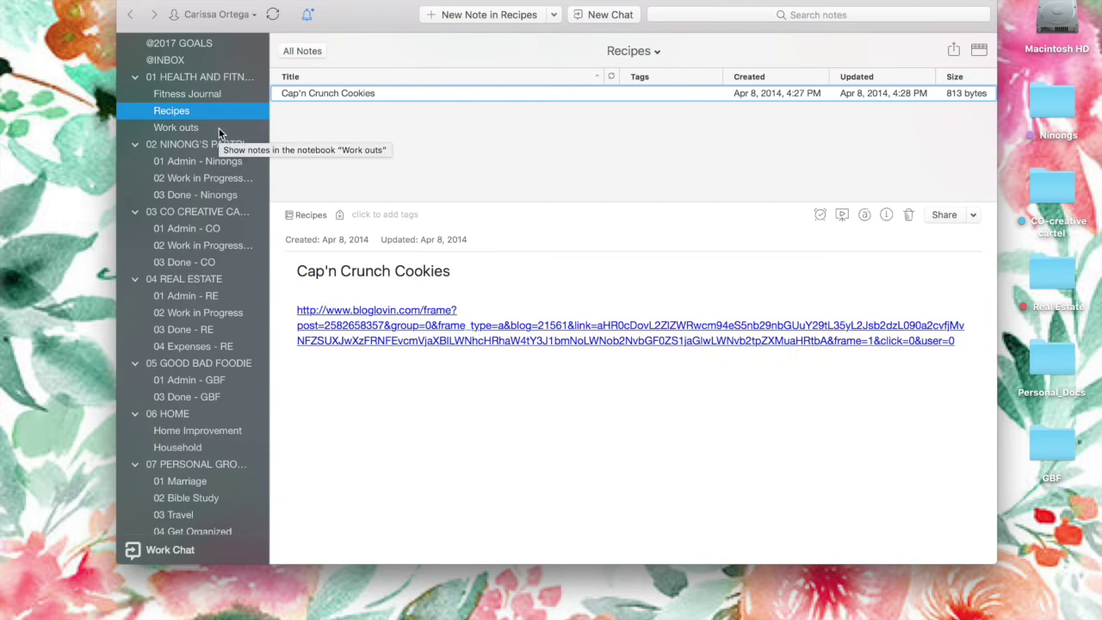
left_click(219, 128)
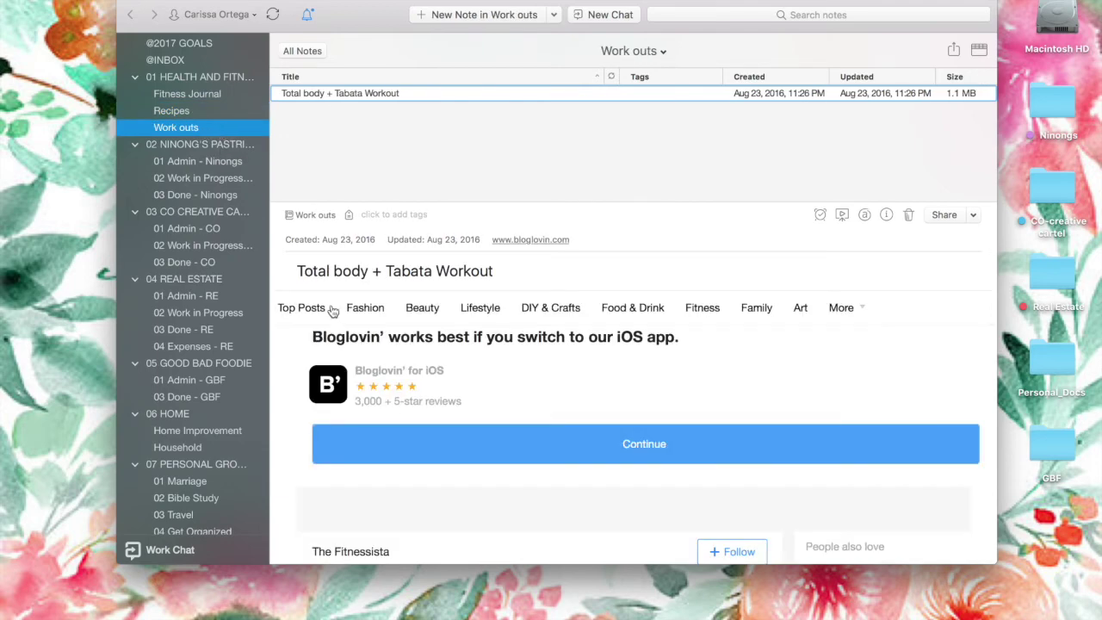
scroll(332, 310, "down", 10)
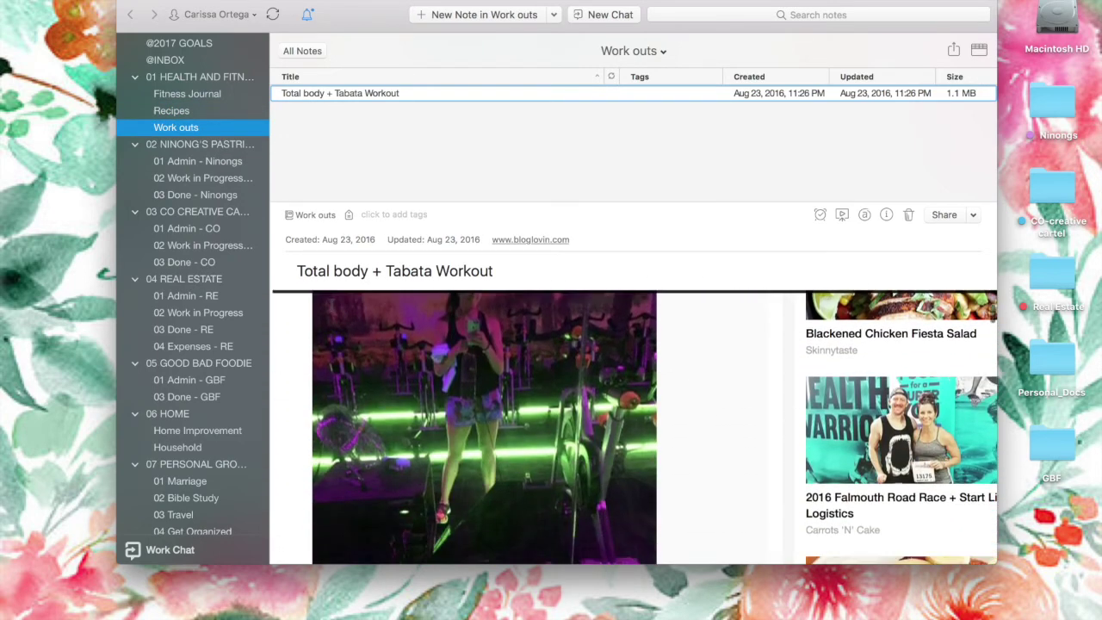
scroll(332, 305, "down", 3)
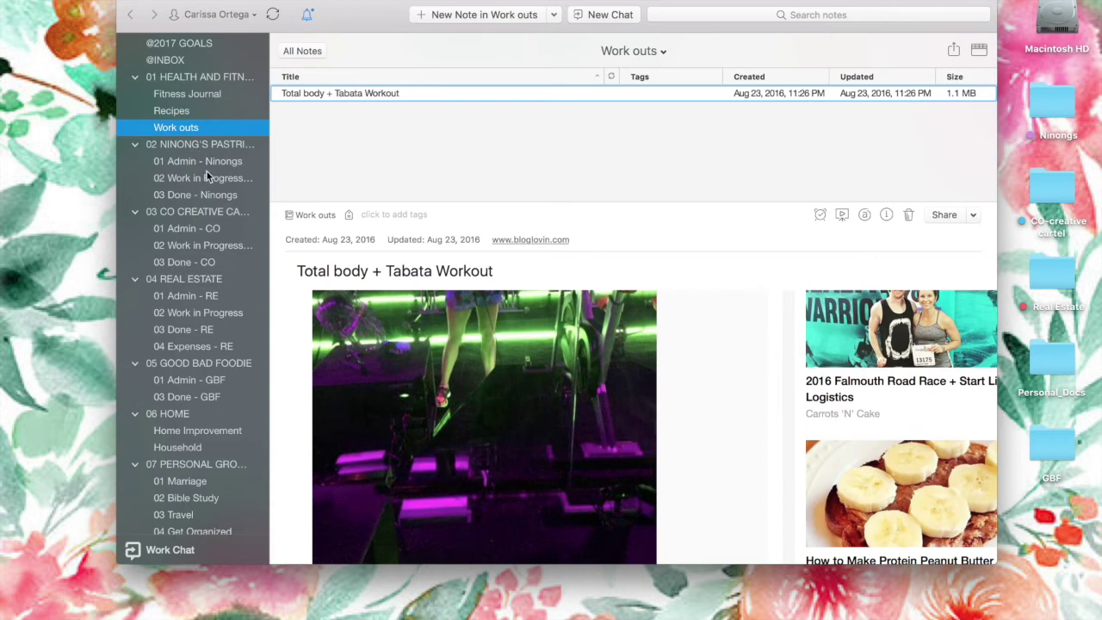
Look through the Ninongs Work in Progress and Done notebooks and the note list of 02 Work in Progress - CO.
left_click(206, 177)
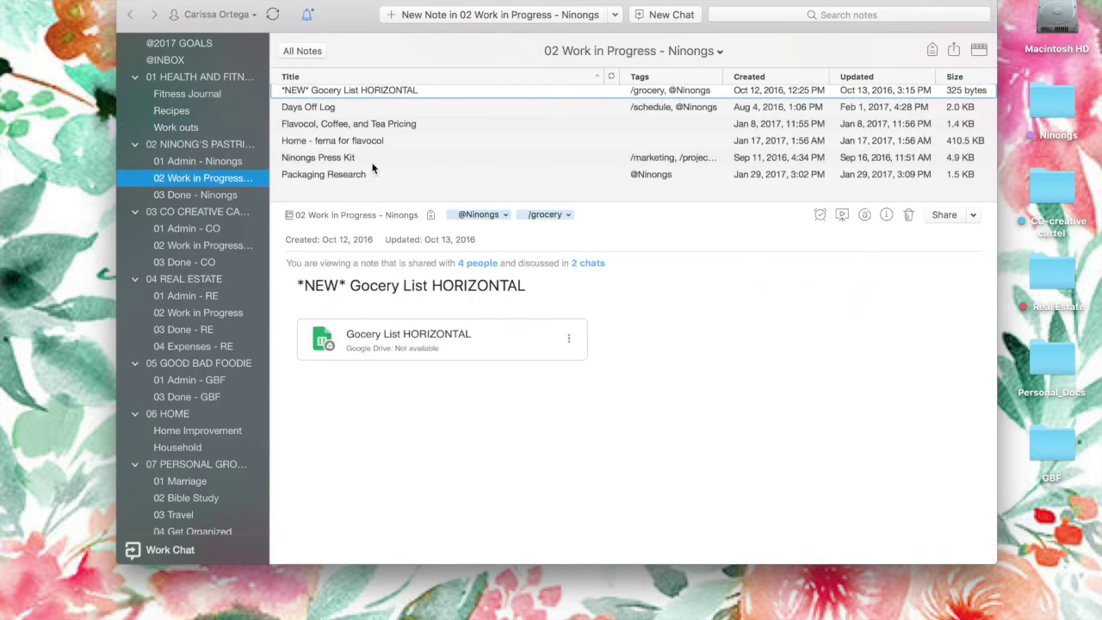
left_click(220, 196)
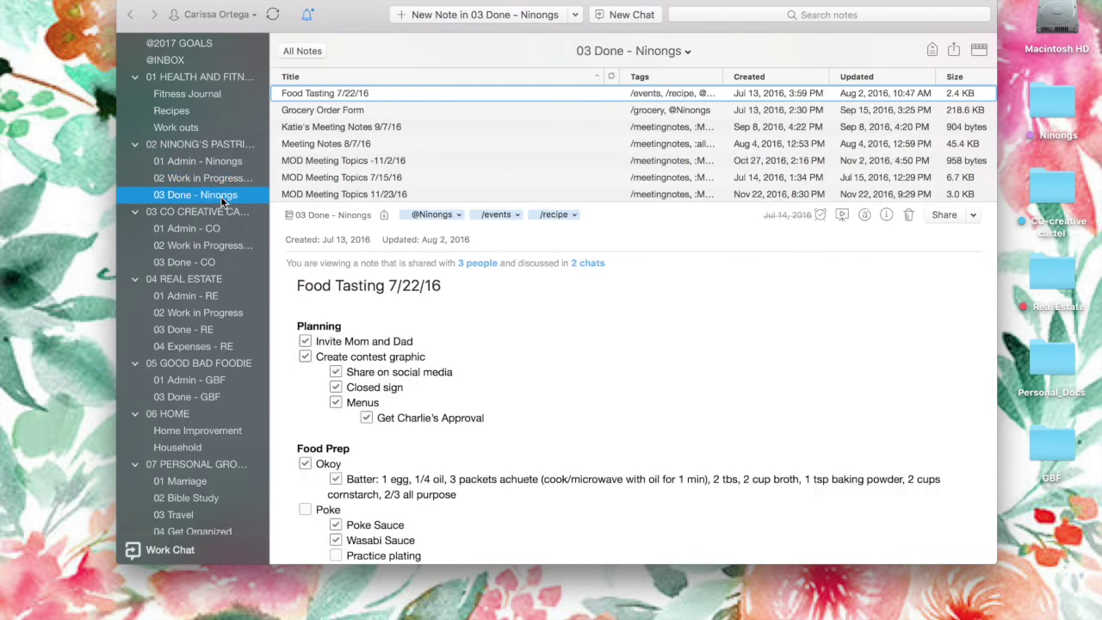
left_click(209, 247)
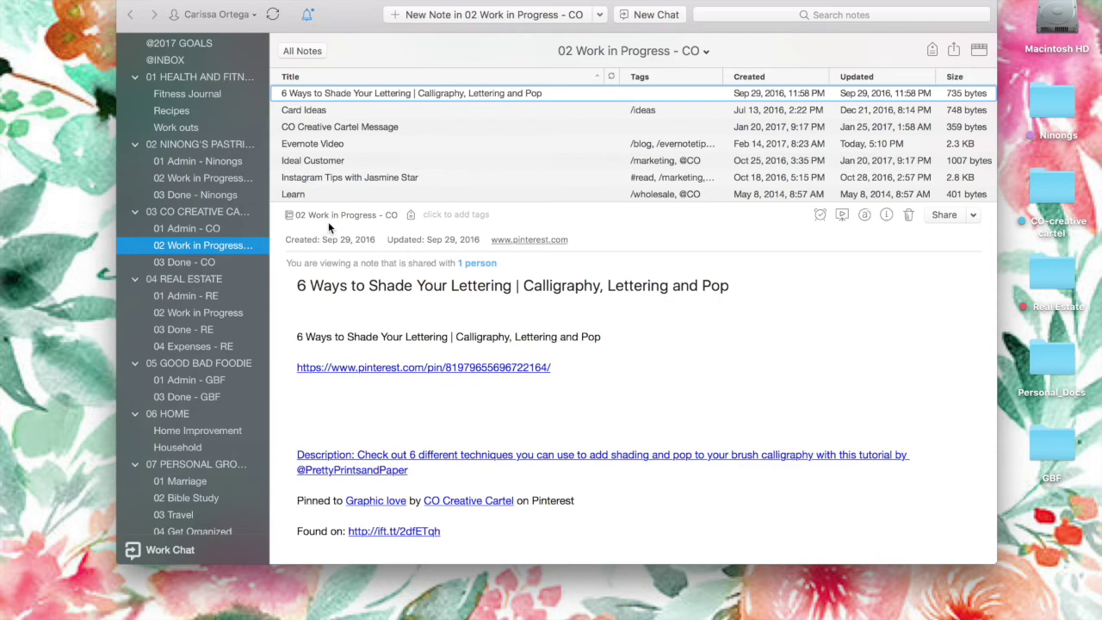
scroll(342, 168, "down", 4)
scroll(343, 168, "up", 3)
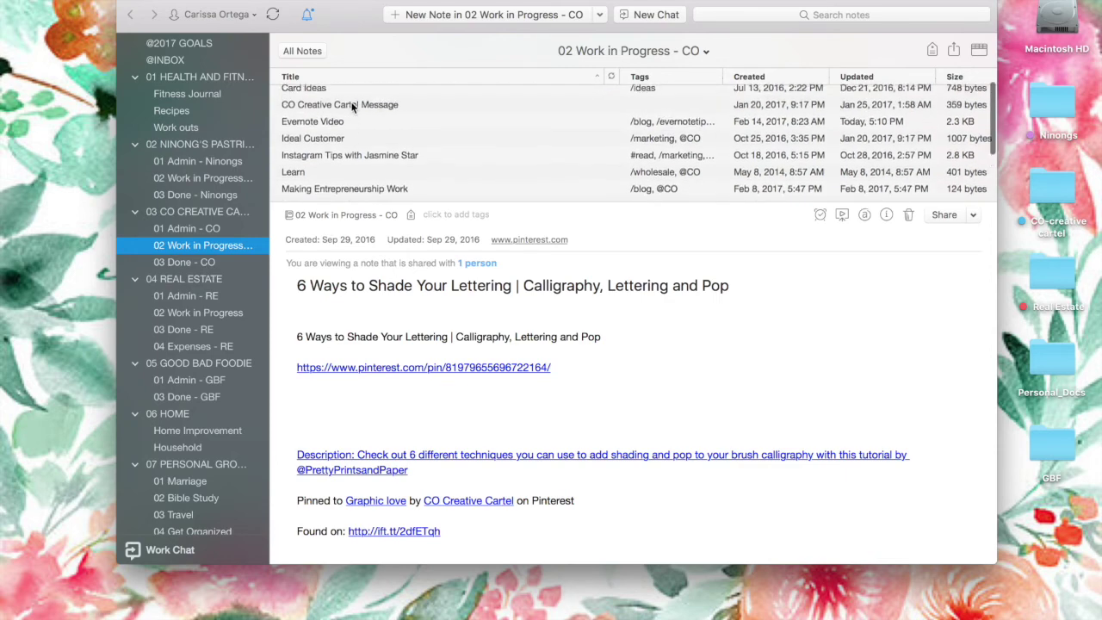
Open the Evernote Video note in 02 Work in Progress - CO and read its outline to the end.
scroll(357, 114, "down", 1)
left_click(357, 112)
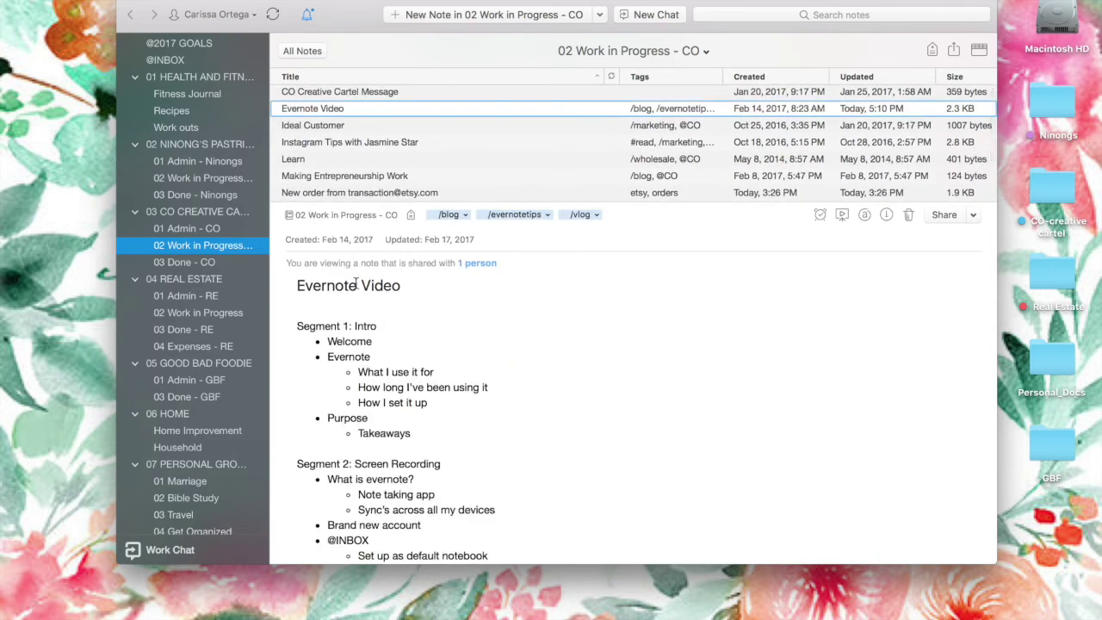
scroll(383, 398, "down", 10)
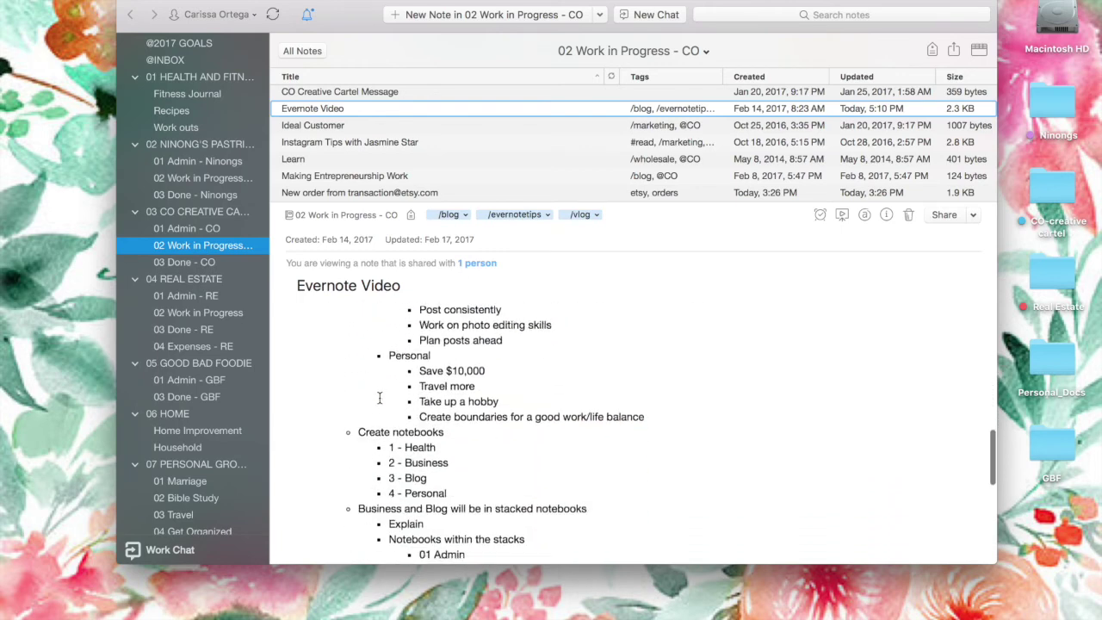
scroll(379, 398, "down", 4)
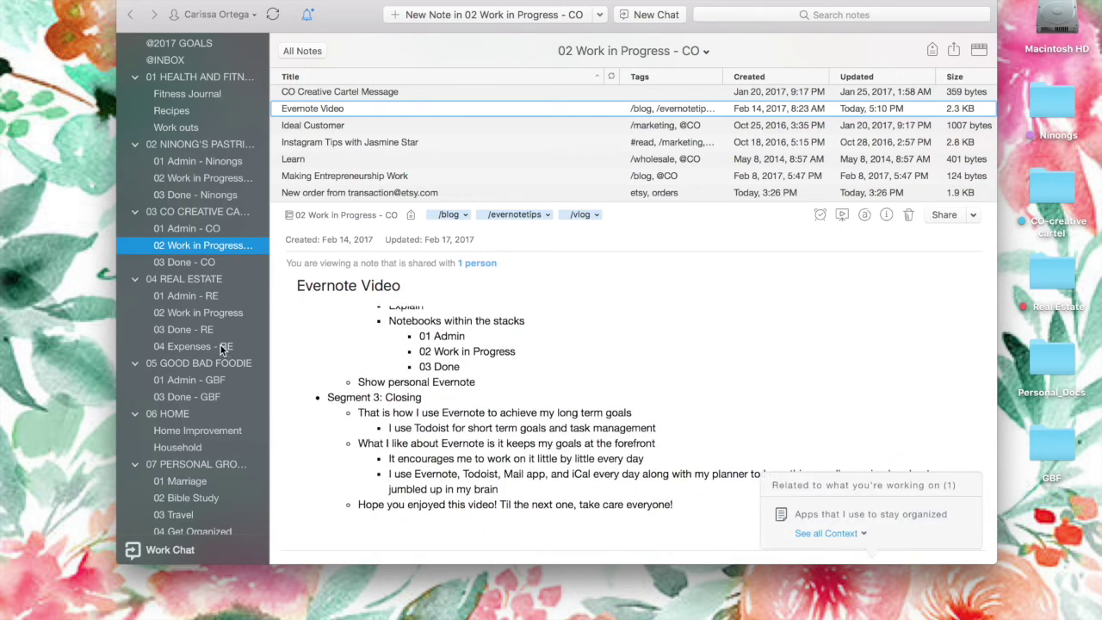
View the 03 Done - CO notebook and skim its #COfitnessjournal 5 Week Challenge note.
left_click(178, 262)
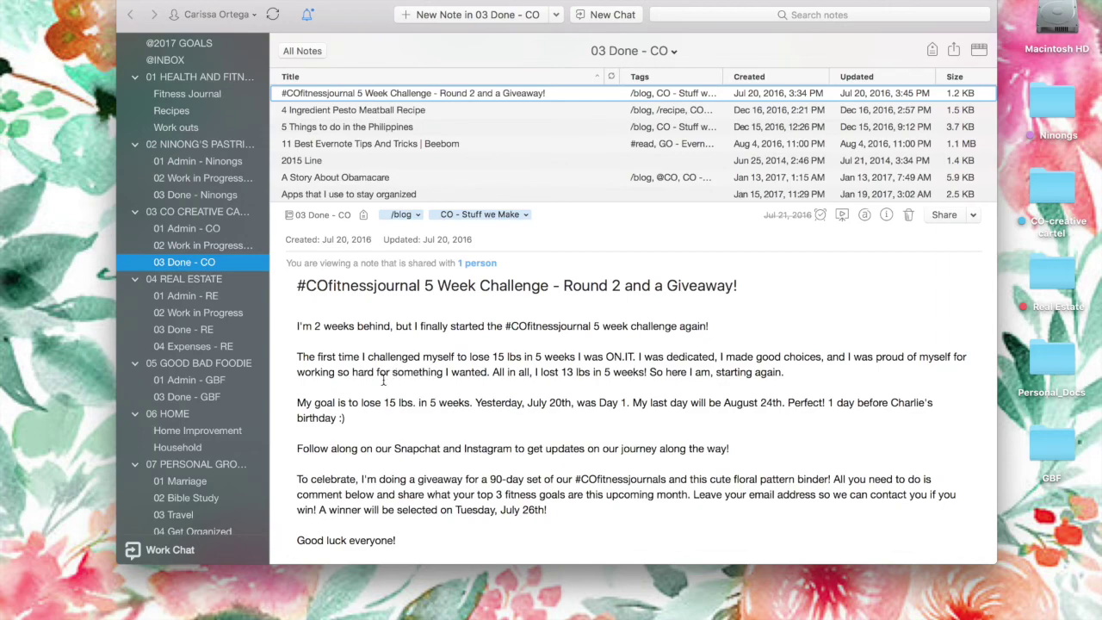
scroll(427, 377, "down", 2)
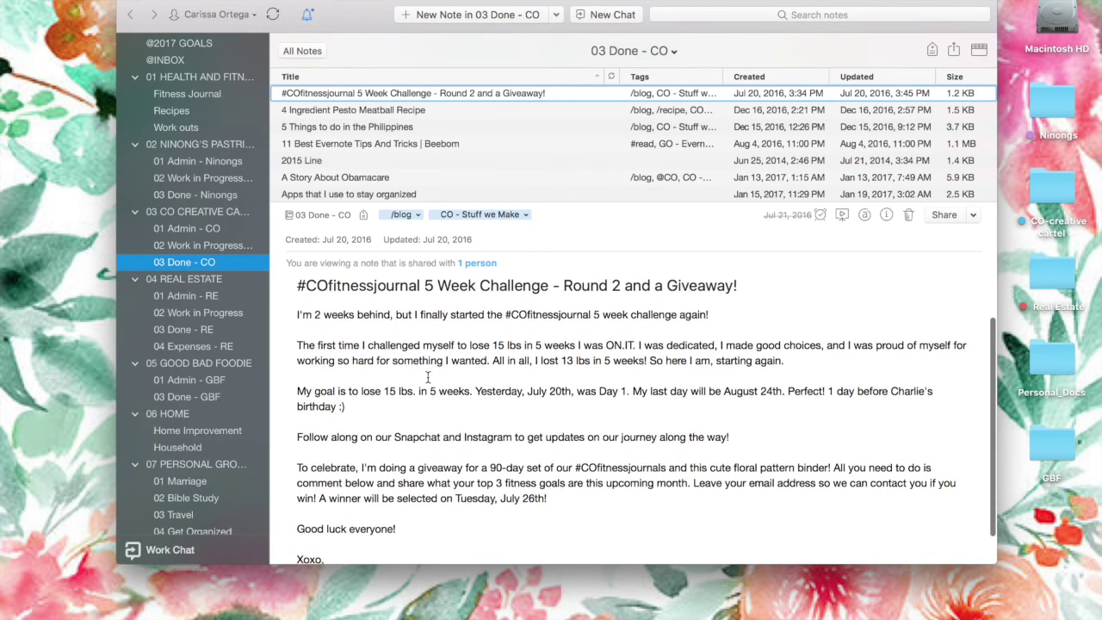
scroll(426, 377, "up", 2)
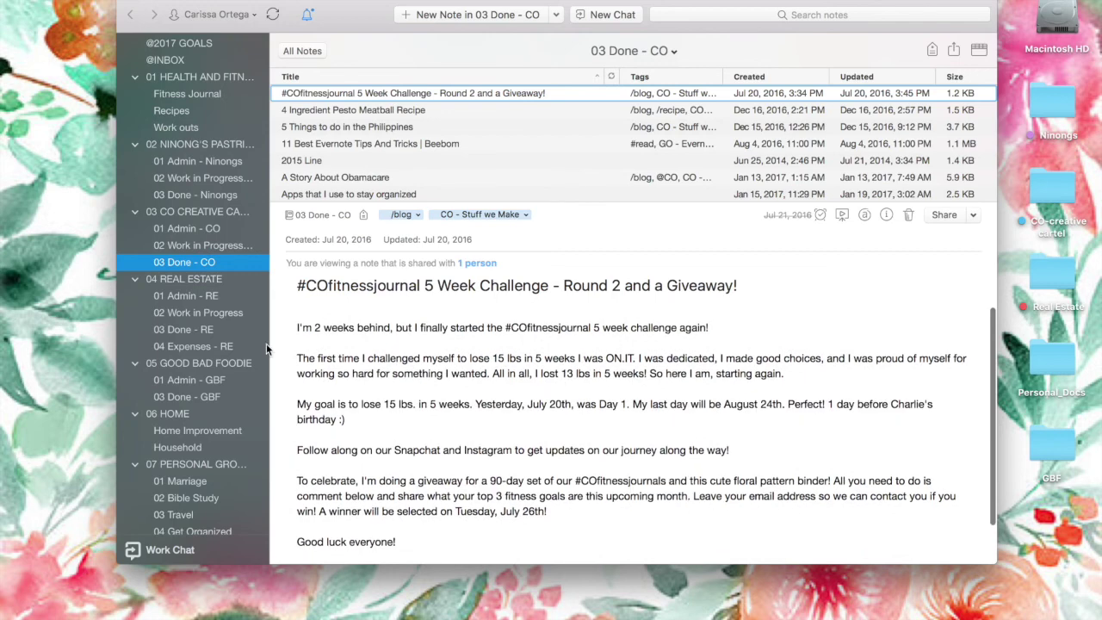
Review the REAL ESTATE stack's Work in Progress, Done and Expenses notebooks, viewing the receipts in the Expenses Snapshot note.
left_click(198, 313)
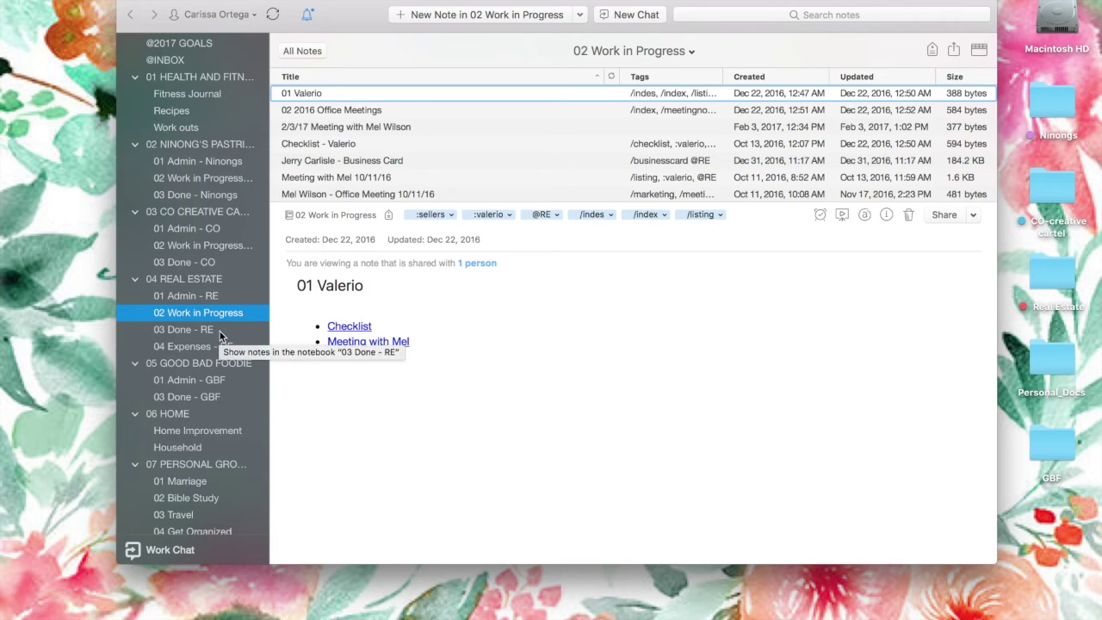
left_click(219, 331)
left_click(227, 346)
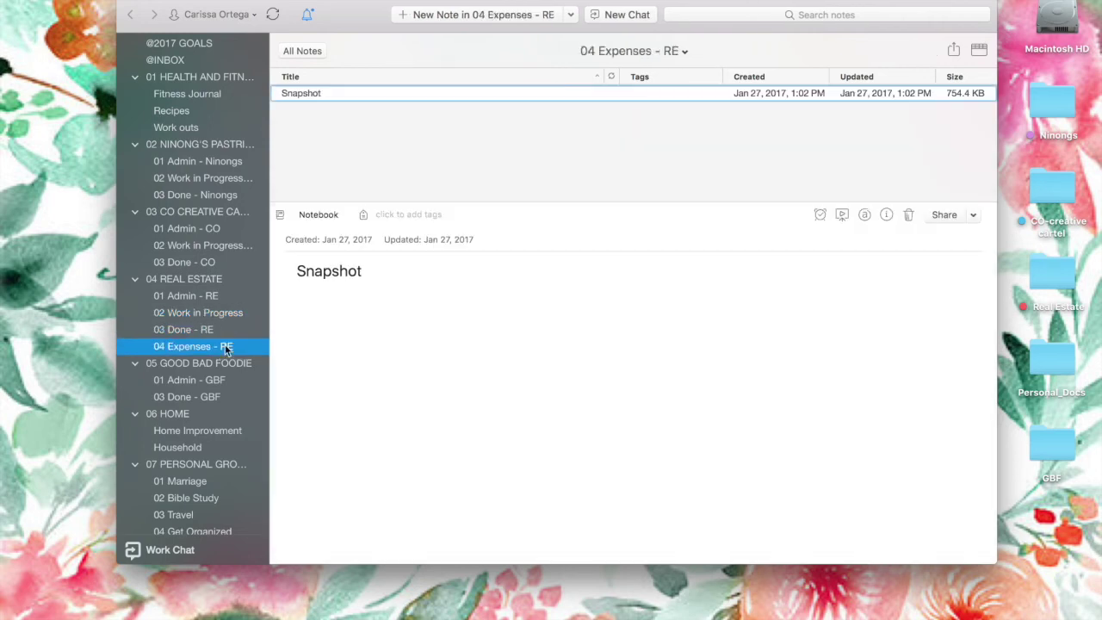
scroll(344, 392, "down", 15)
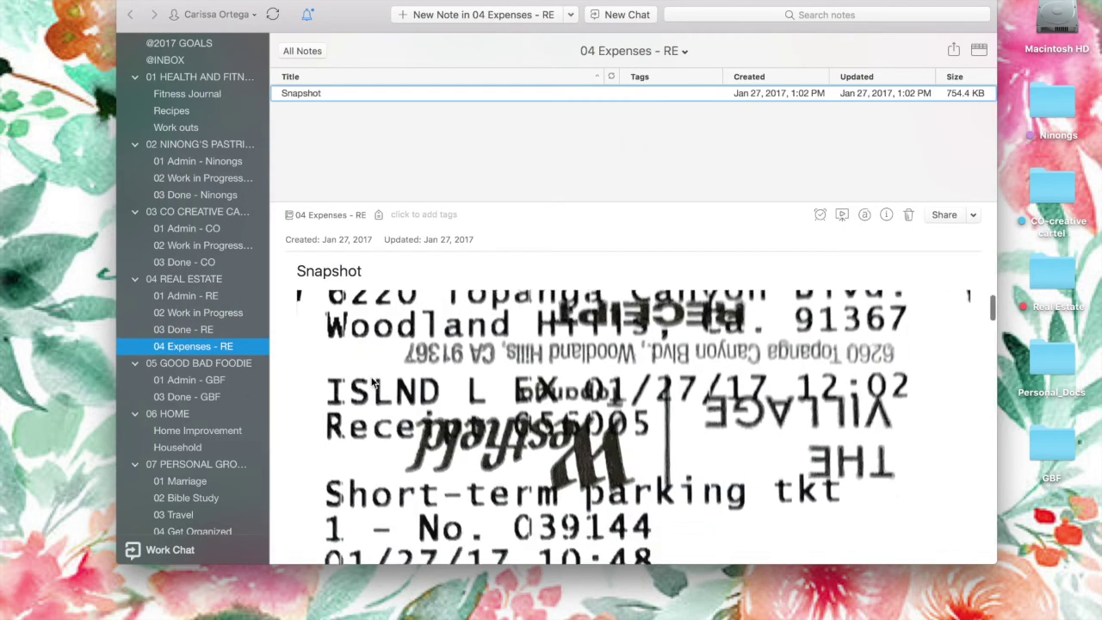
scroll(371, 382, "down", 20)
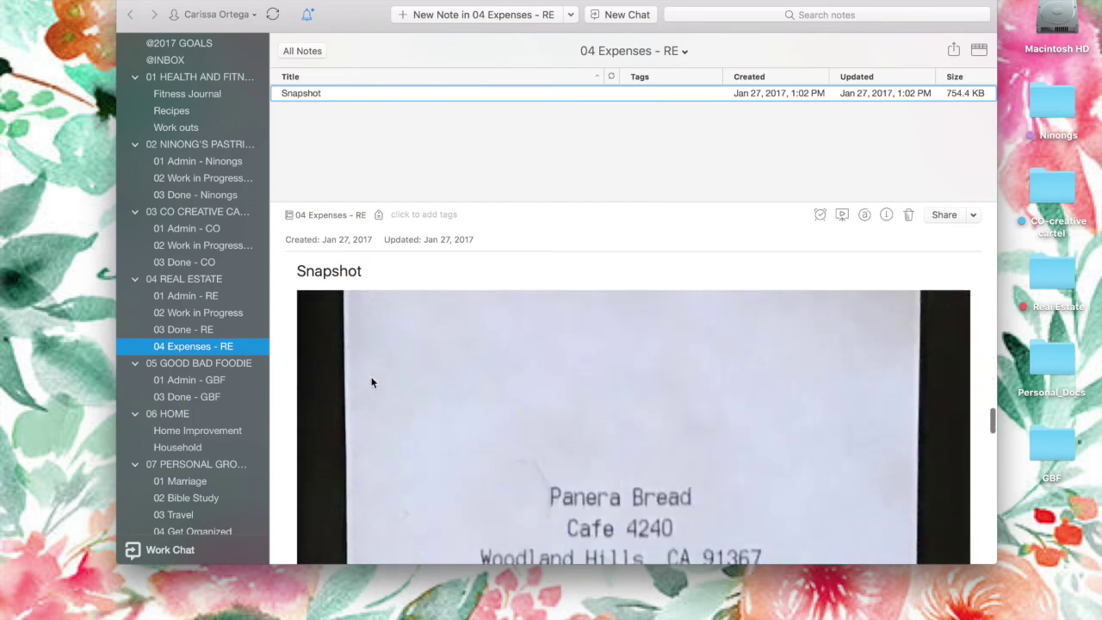
scroll(372, 382, "down", 5)
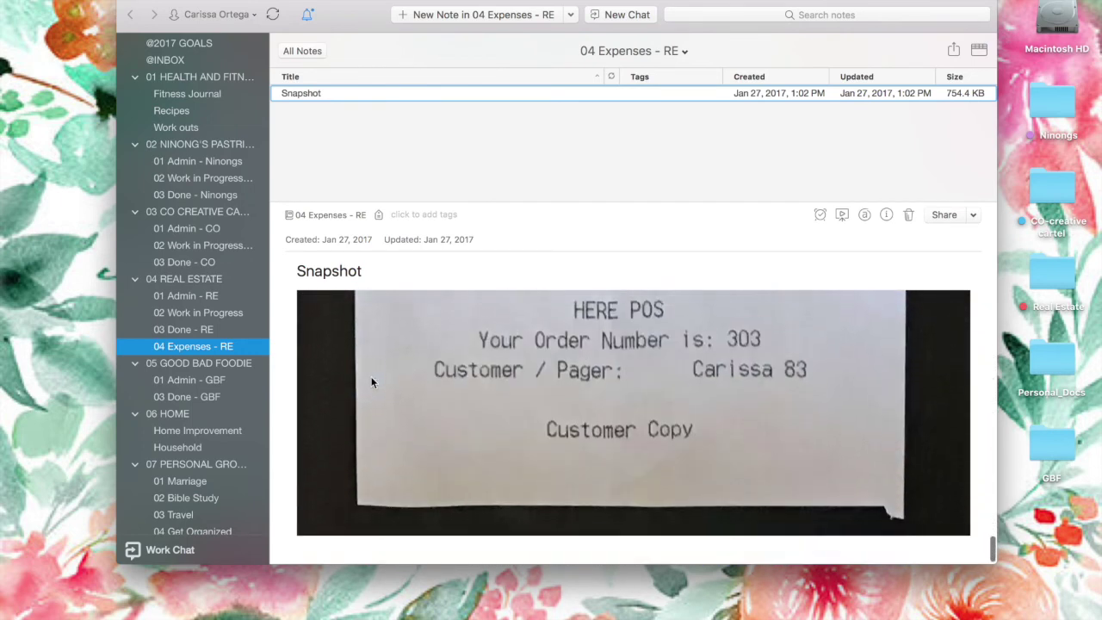
View the 01 Admin - GBF and 03 Done - GBF notebooks and skim the Low Carb Pizza note.
left_click(222, 381)
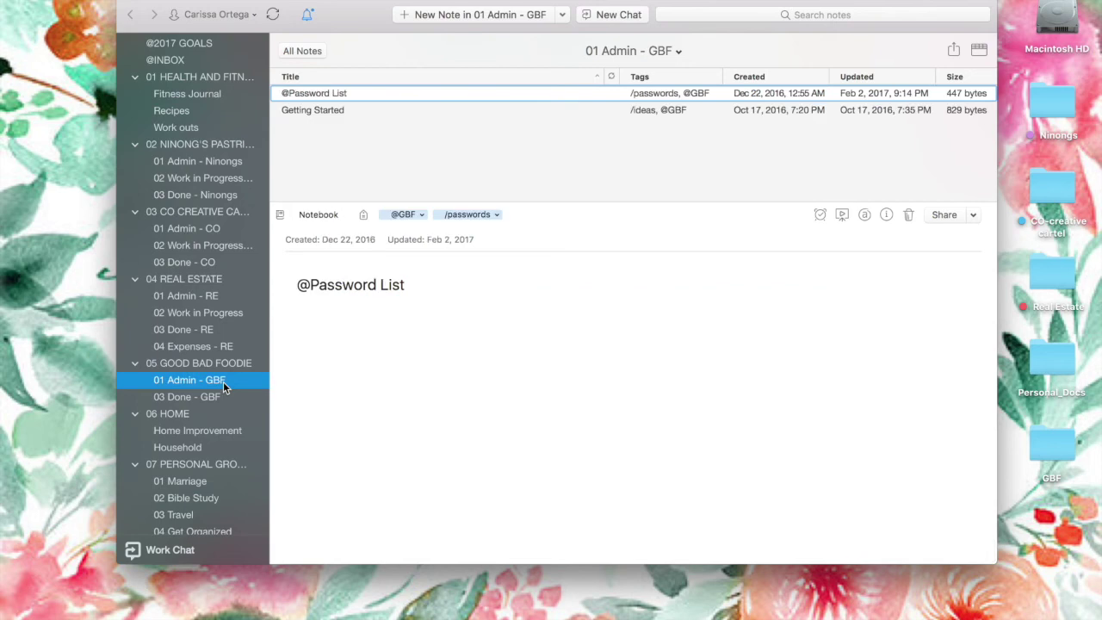
left_click(221, 402)
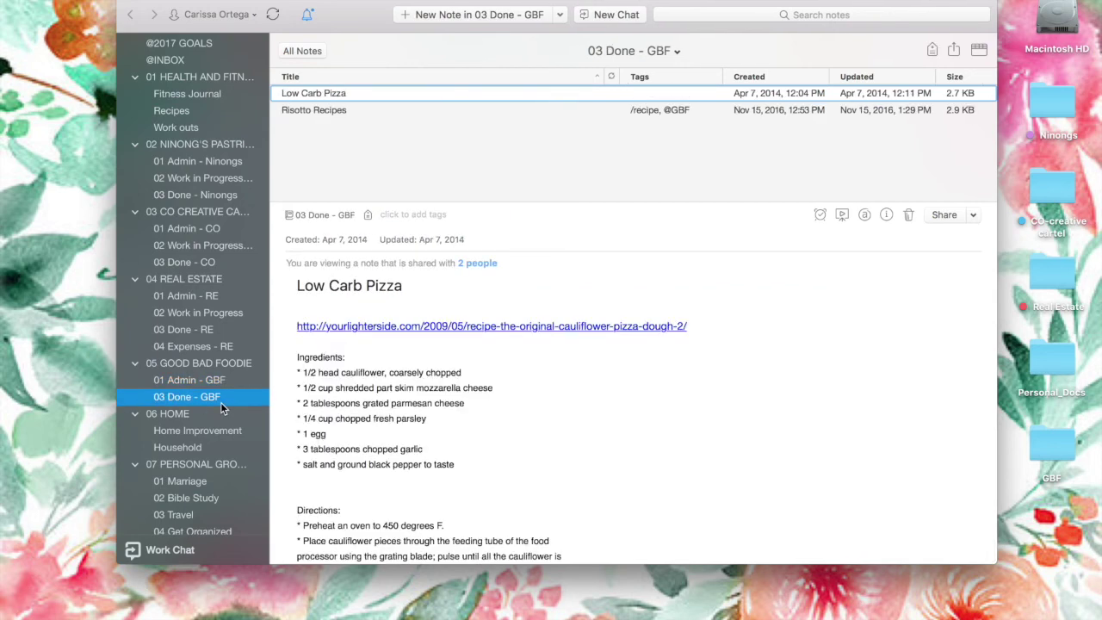
scroll(365, 408, "down", 3)
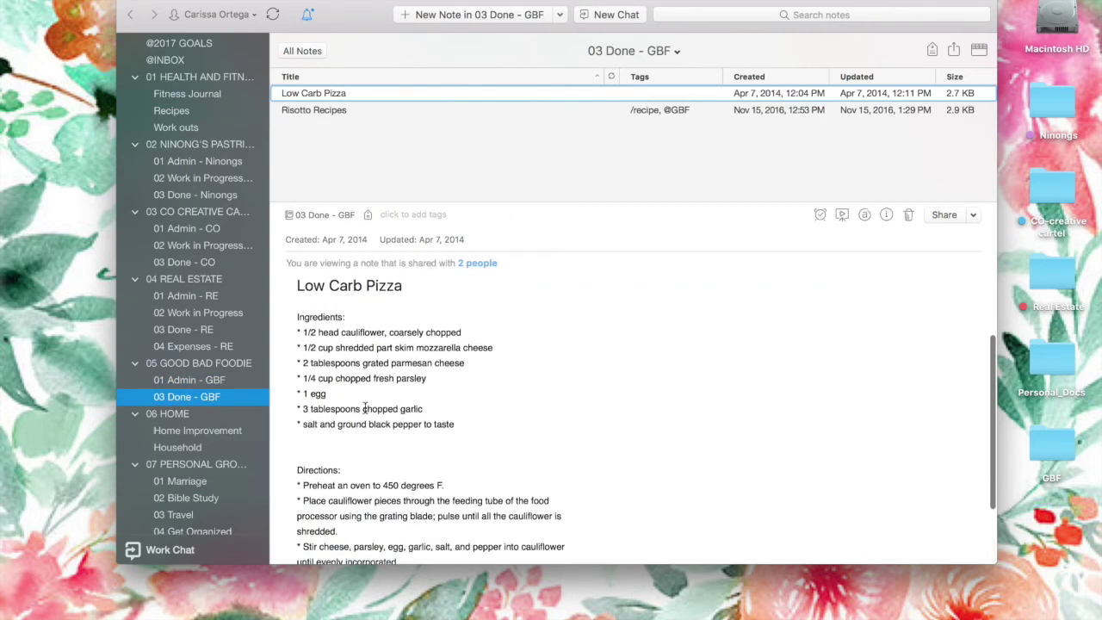
Look through the Backyard Renovation and Snapshot notes in Home Improvement and open the Household notebook.
left_click(207, 430)
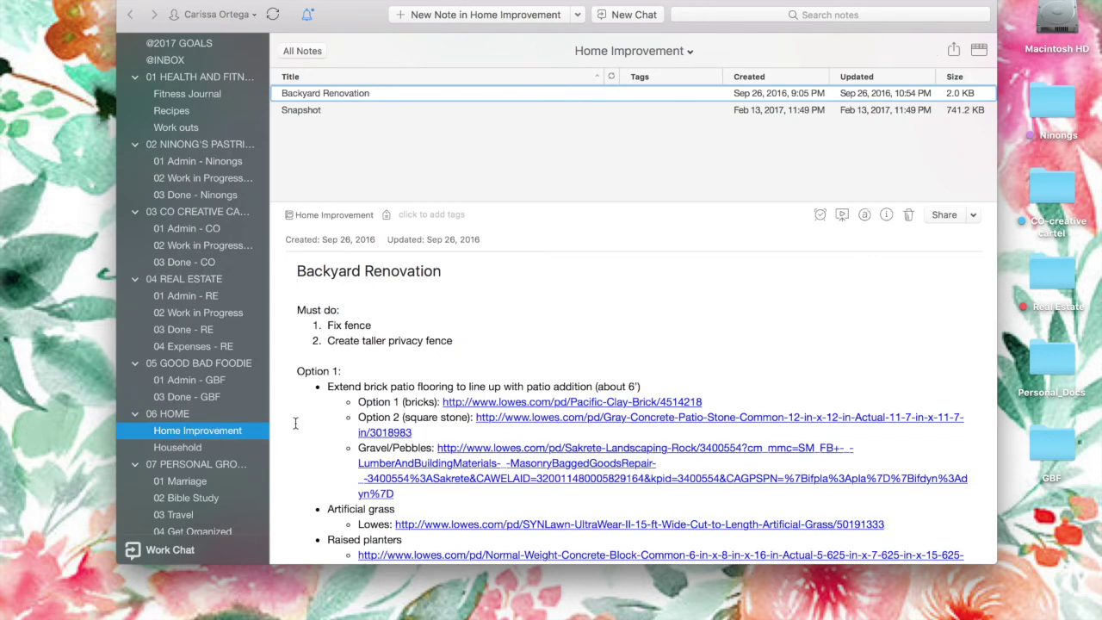
scroll(295, 422, "down", 2)
scroll(295, 422, "down", 2)
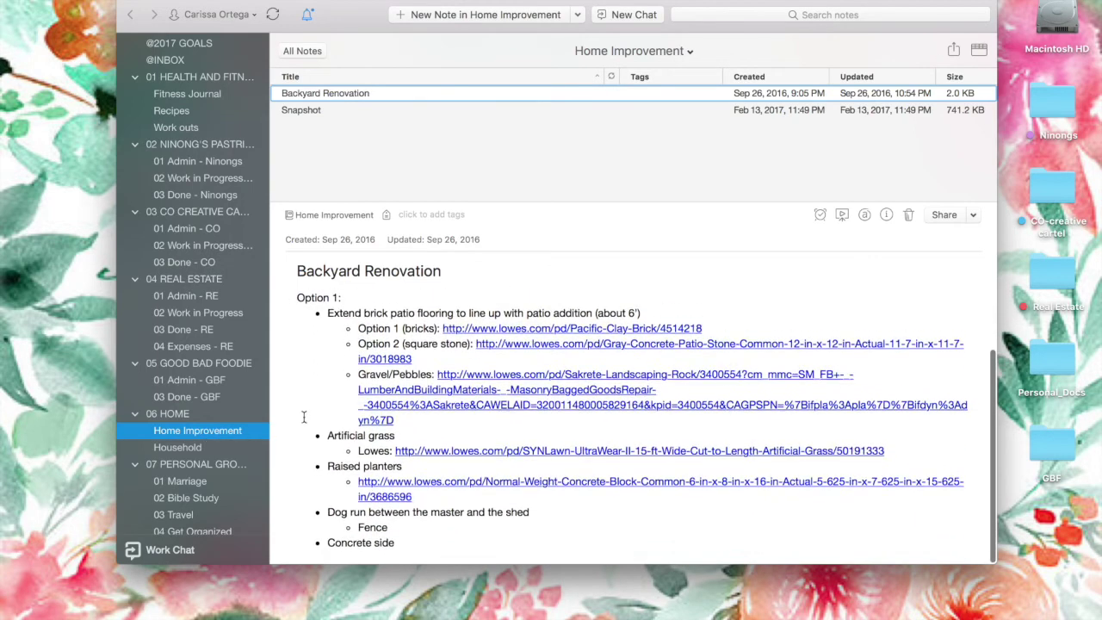
left_click(349, 109)
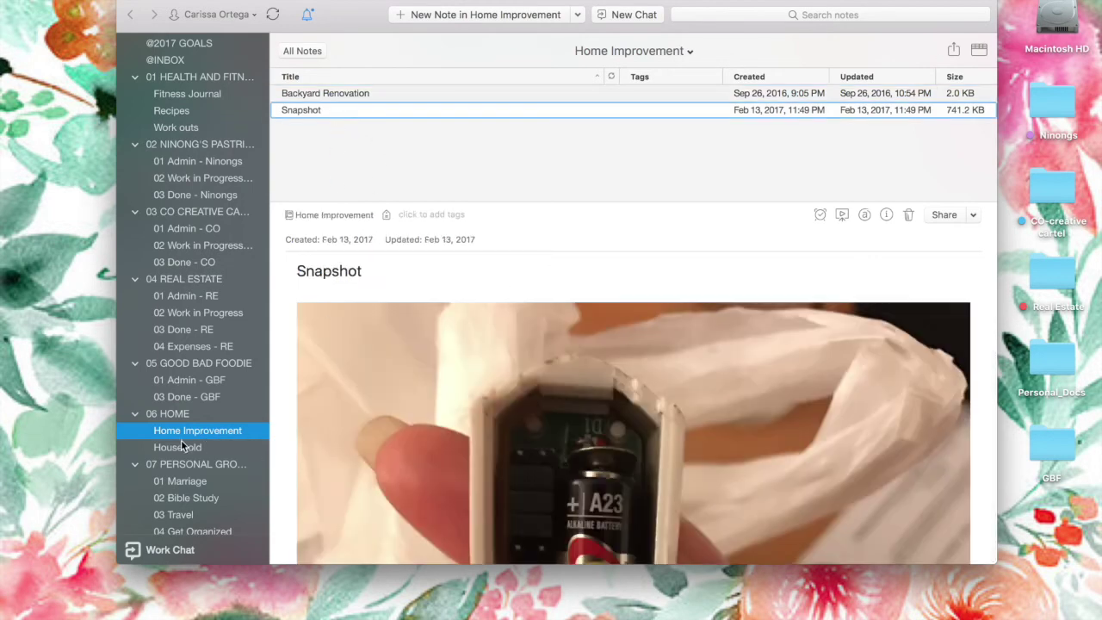
left_click(196, 447)
Look over the Marriage, Bible Study, Travel and Get Organized notebooks in the 07 PERSONAL GROWTH stack.
left_click(198, 481)
left_click(201, 501)
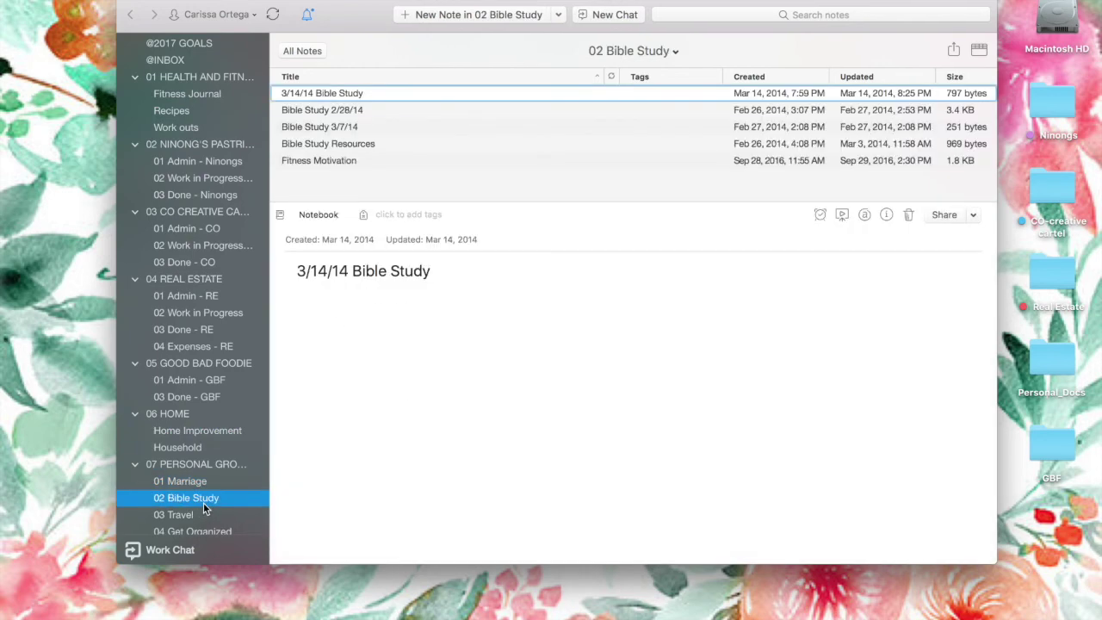
scroll(203, 502, "down", 4)
left_click(210, 371)
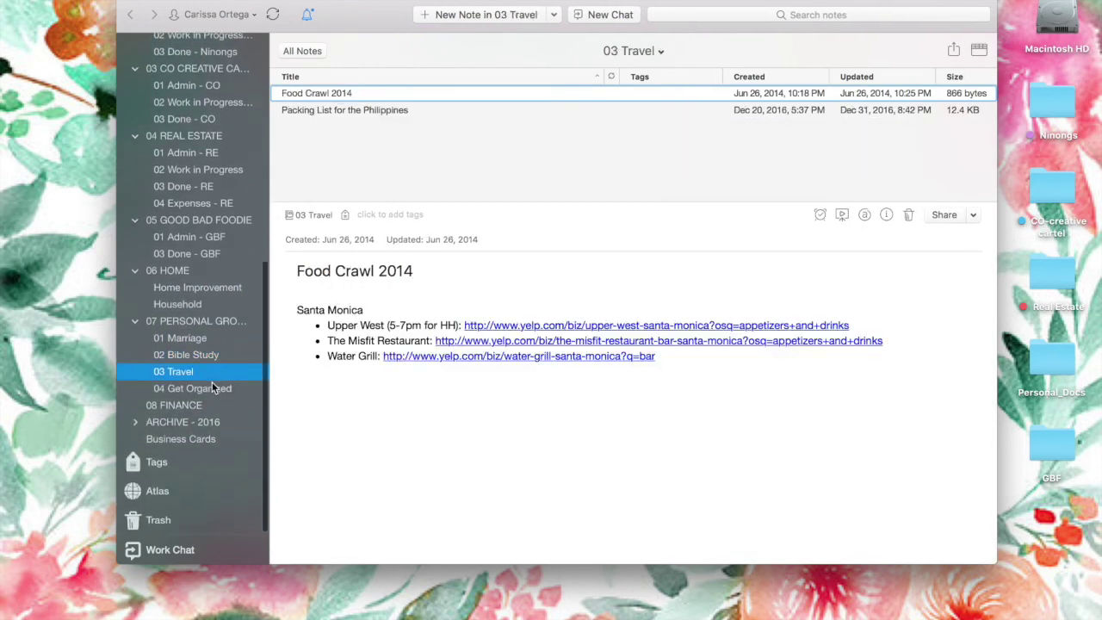
left_click(213, 390)
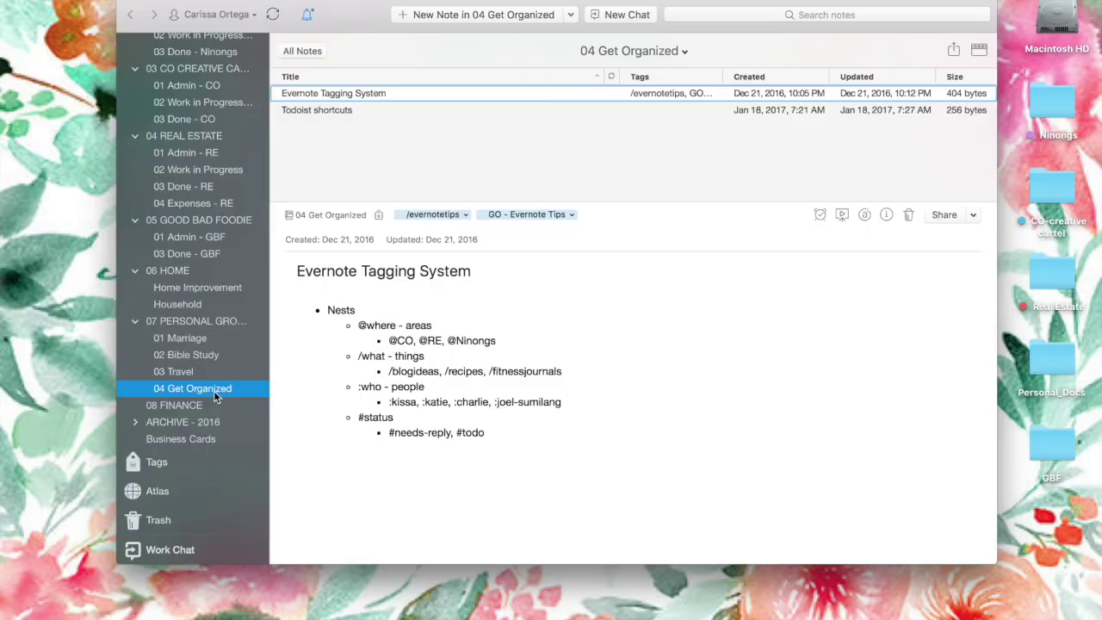